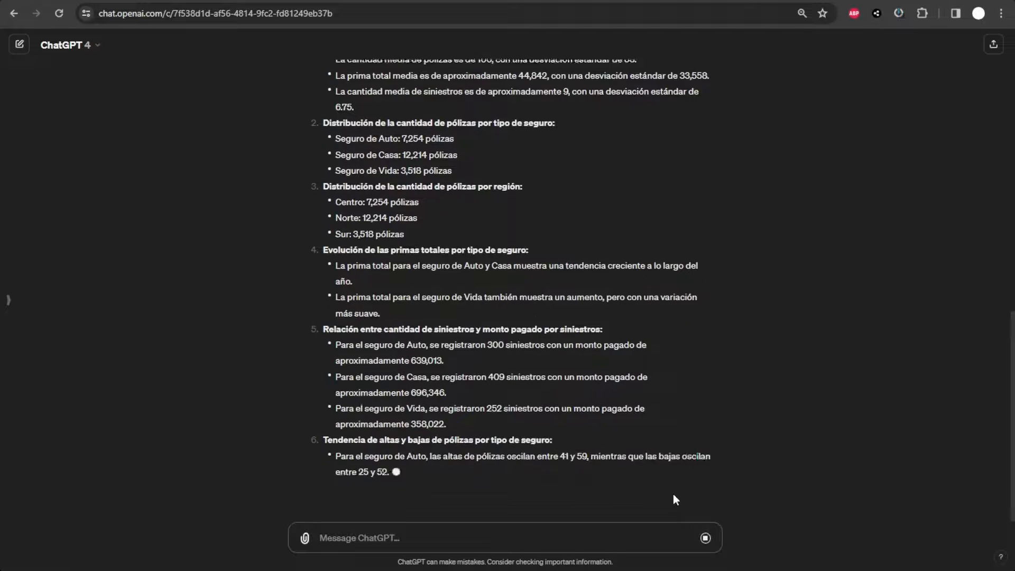
Step: Ask ChatGPT "puedes armar un grafico del seguro de auto, cantidad de polizas por mes dividido en las 3 regiones, un grafico de barras"
{"action": "type", "text": "puedes armar un grafico del seg"}
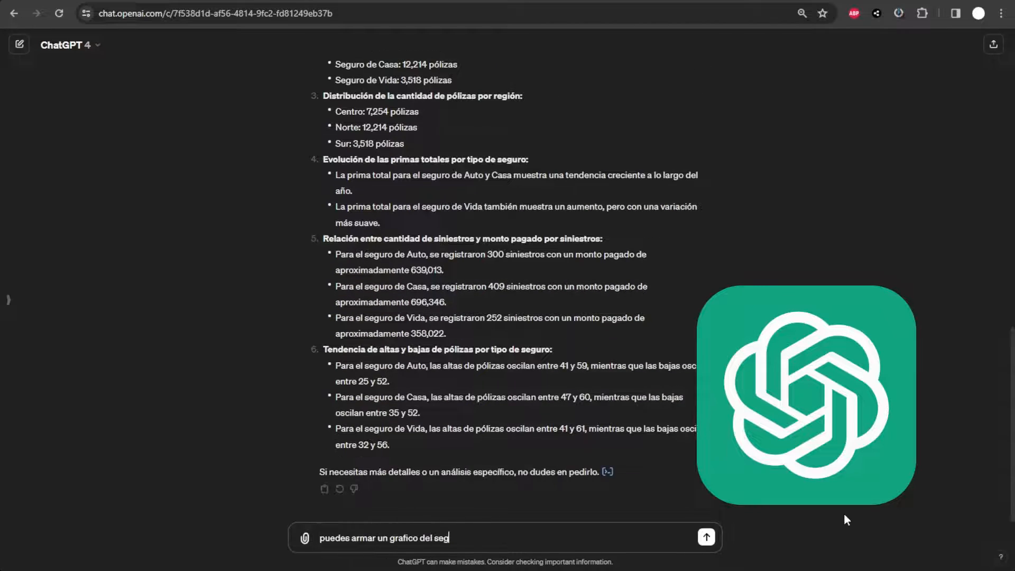
{"action": "type", "text": "uro de auto, cantidad de polizas por mes dividido en las 3 regiones, un grafico de barras"}
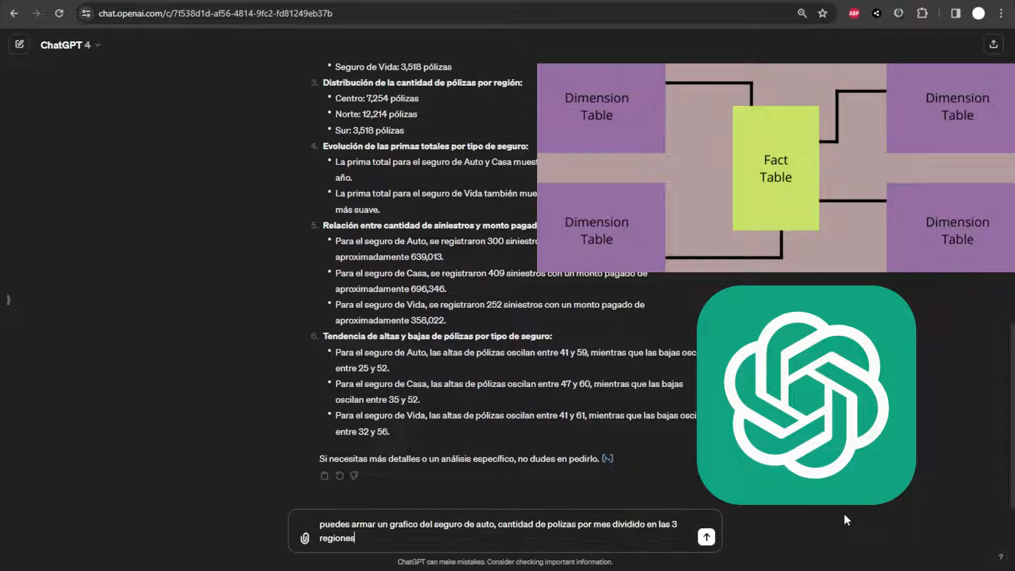
{"action": "key", "text": "Return"}
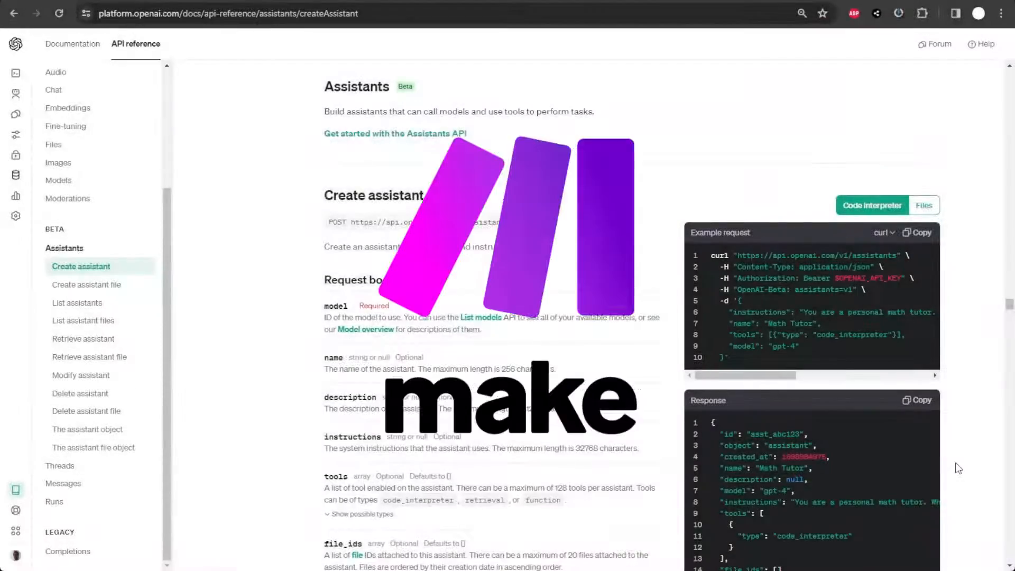
Step: Read through the Assistants section of the OpenAI API reference, from Create assistant to List assistant files
{"action": "scroll", "coordinate": [957, 468], "scroll_direction": "down", "scroll_amount": 8}
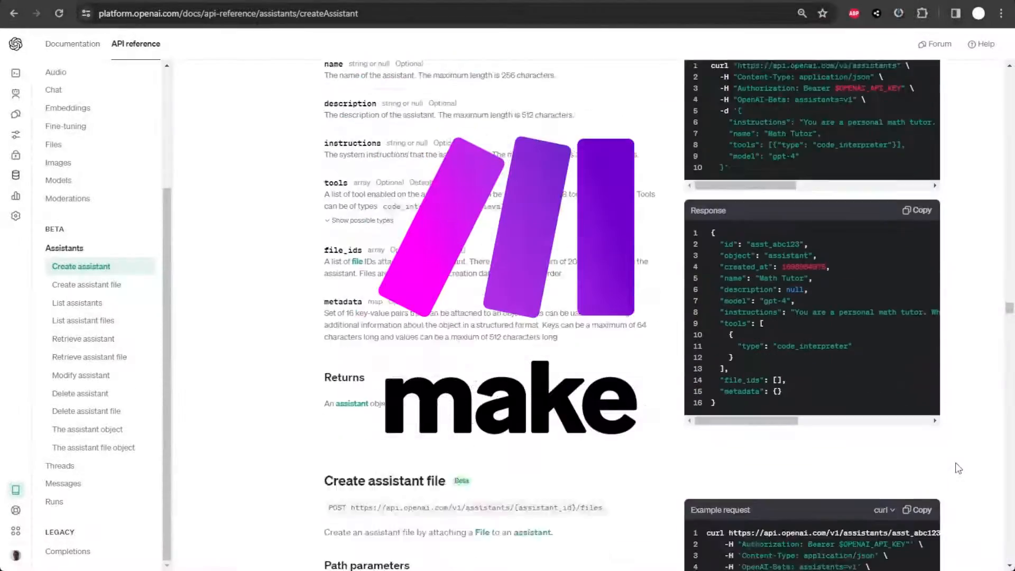
{"action": "scroll", "coordinate": [958, 468], "scroll_direction": "down", "scroll_amount": 15}
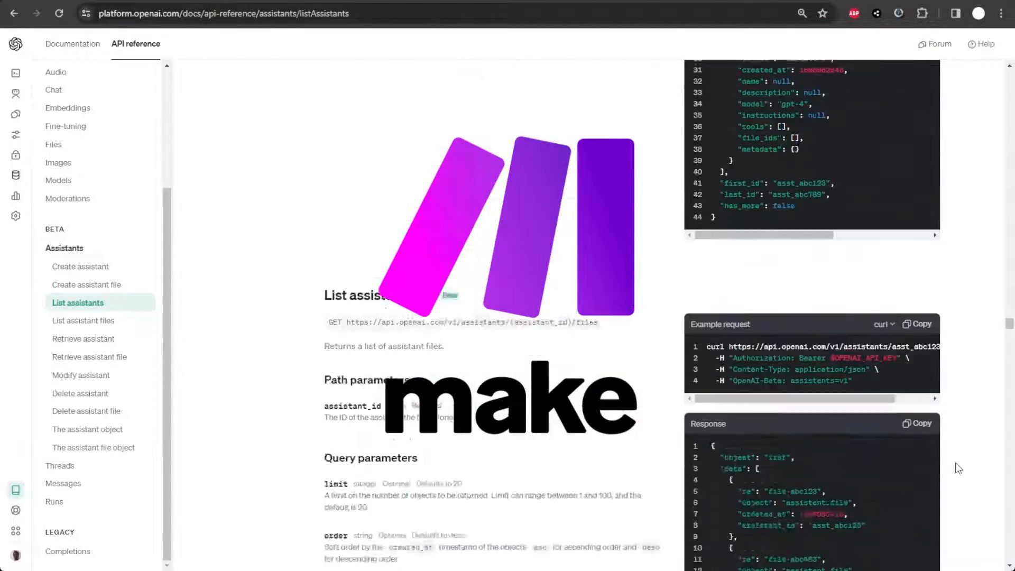
{"action": "scroll", "coordinate": [958, 468], "scroll_direction": "down", "scroll_amount": 15}
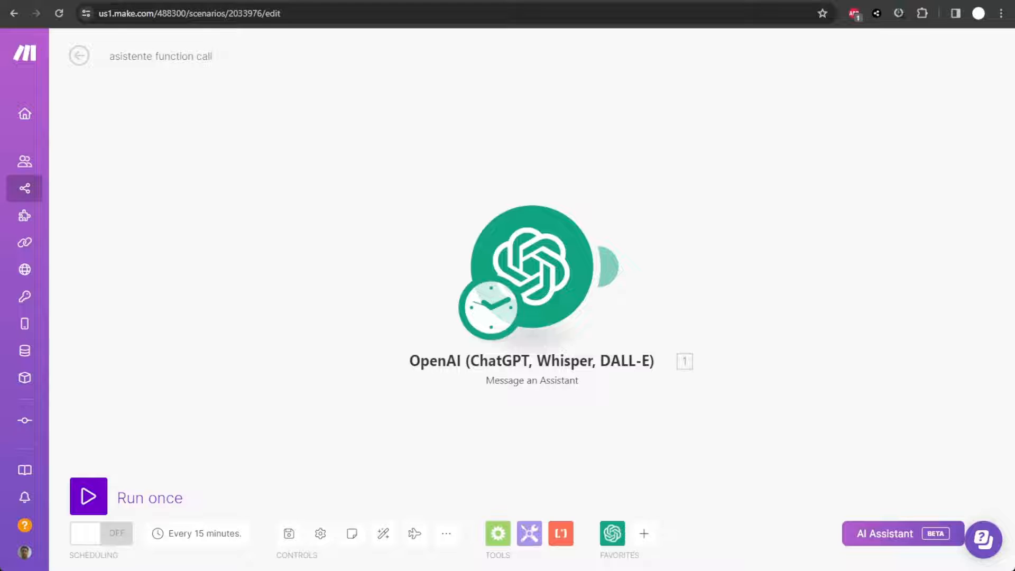
Step: Run the "asistente function call" scenario once in Make and open the output of its Message an Assistant module
{"action": "left_click", "coordinate": [86, 501]}
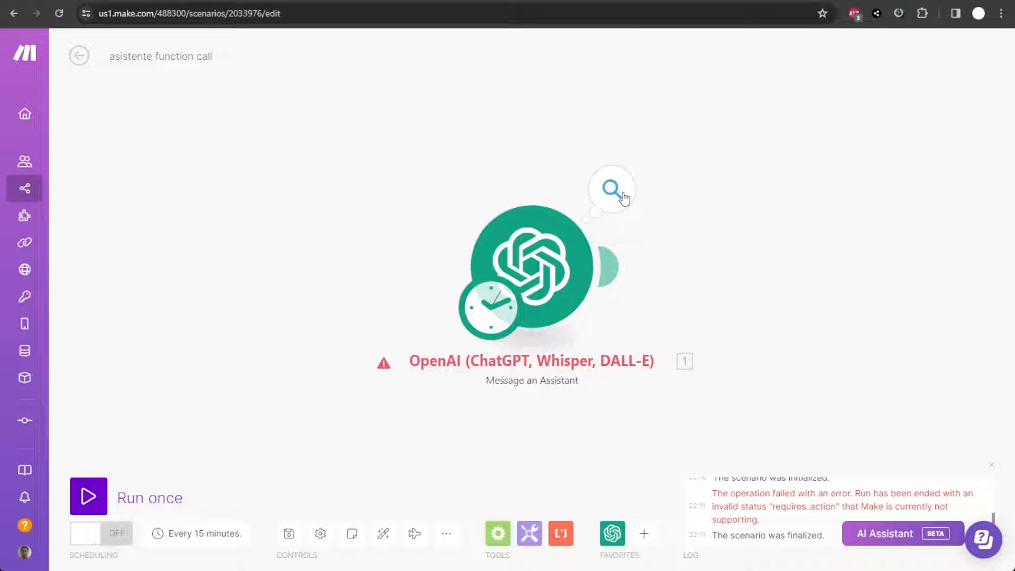
{"action": "left_click", "coordinate": [624, 198]}
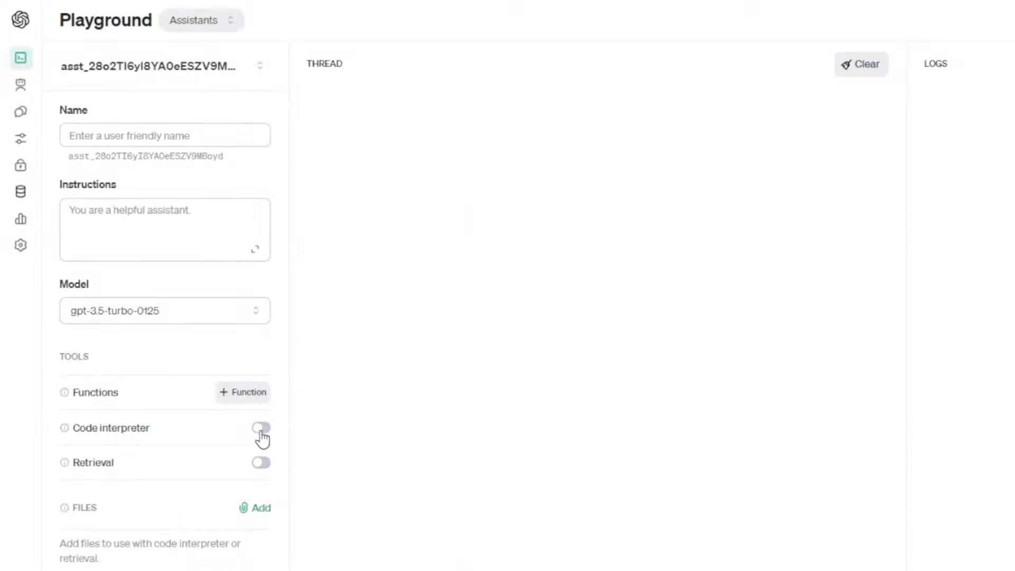
Step: Switch Code interpreter and Retrieval on and off in turn in the OpenAI Playground, leaving only Code interpreter enabled for the assistant
{"action": "left_click", "coordinate": [261, 431]}
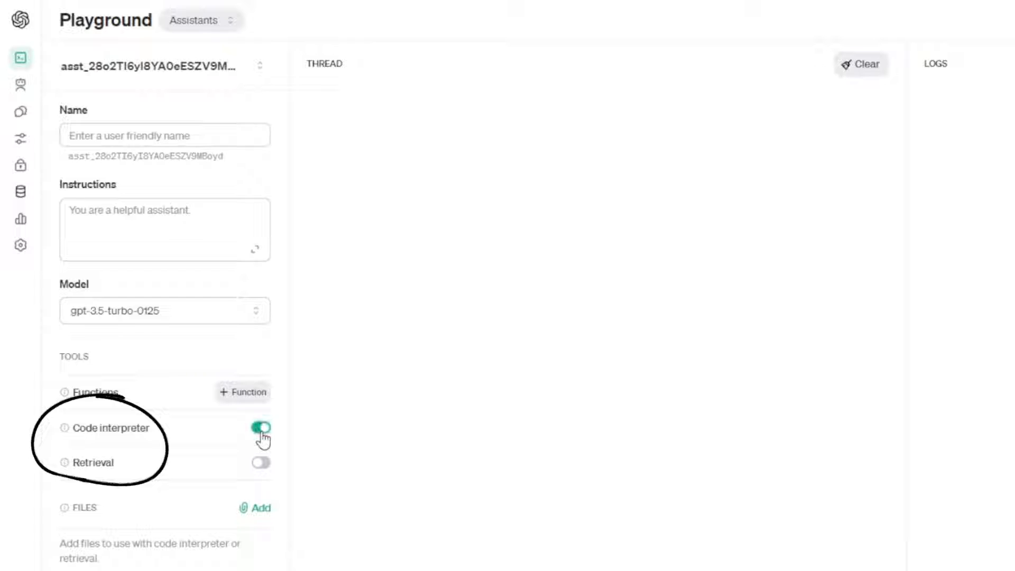
{"action": "left_click", "coordinate": [262, 430]}
{"action": "left_click", "coordinate": [265, 468]}
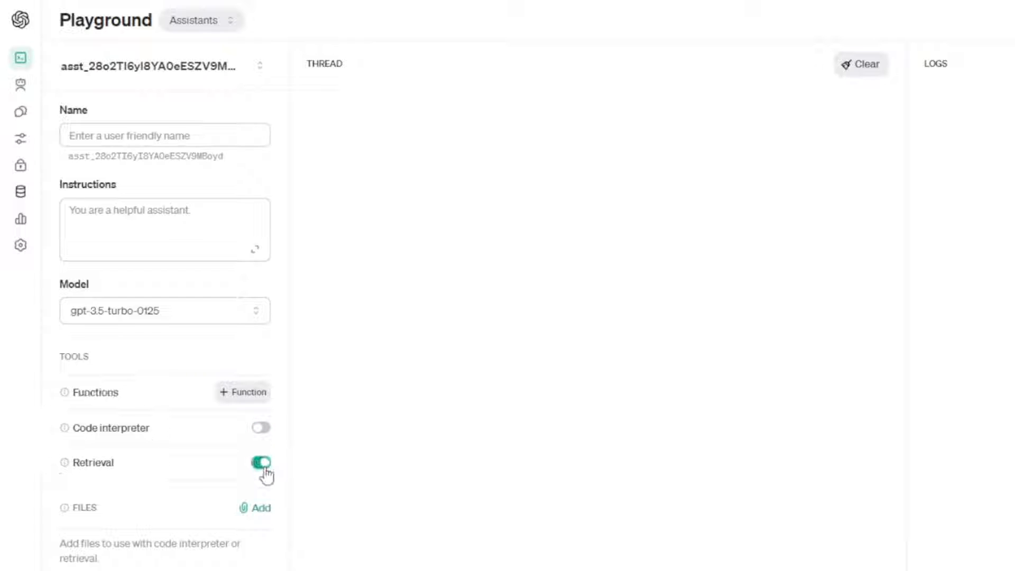
{"action": "left_click", "coordinate": [265, 468]}
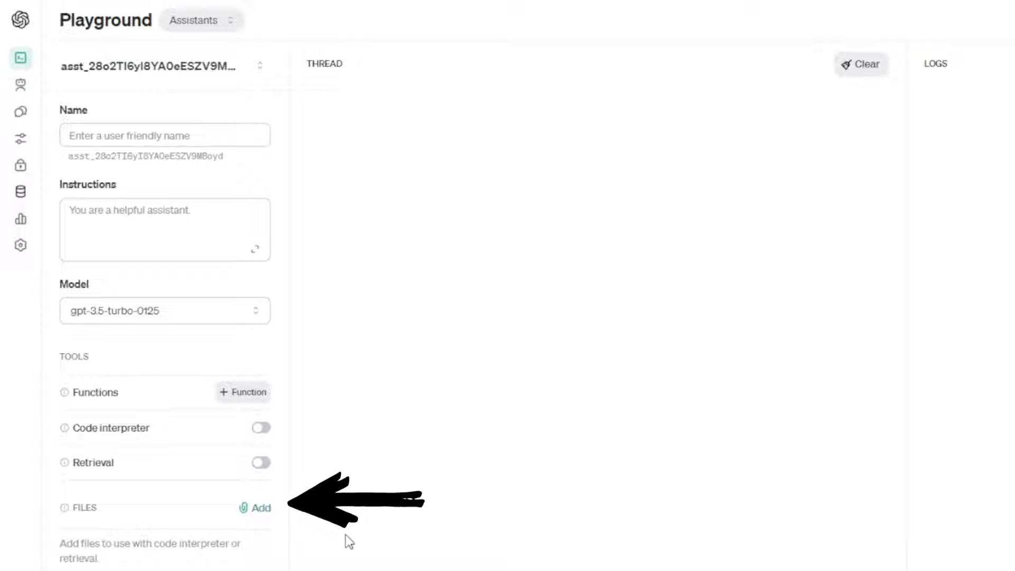
{"action": "left_click", "coordinate": [263, 430]}
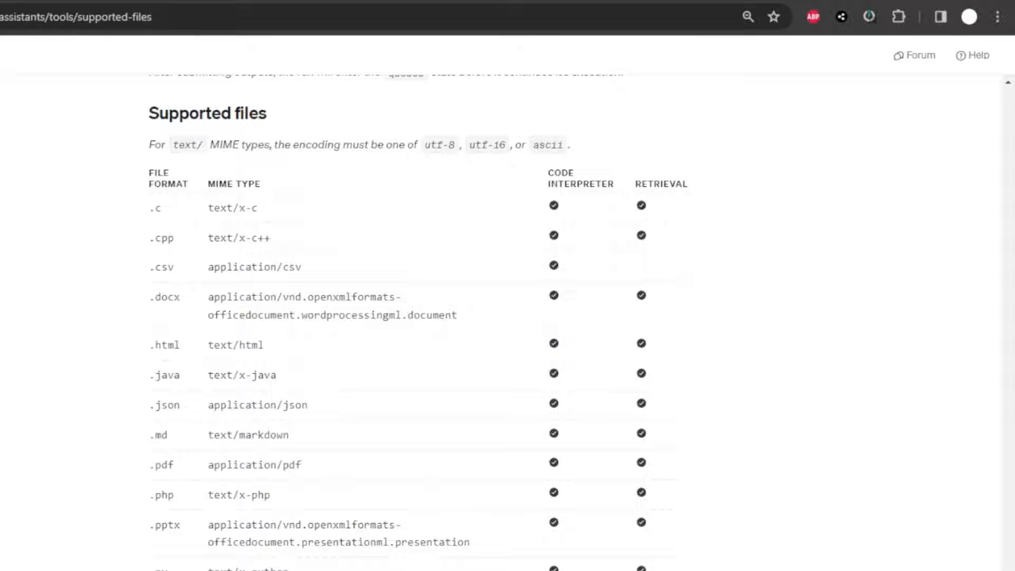
Step: Examine the supported files table for the formats that Code Interpreter and Retrieval accept
{"action": "scroll", "coordinate": [100, 423], "scroll_direction": "down", "scroll_amount": 6}
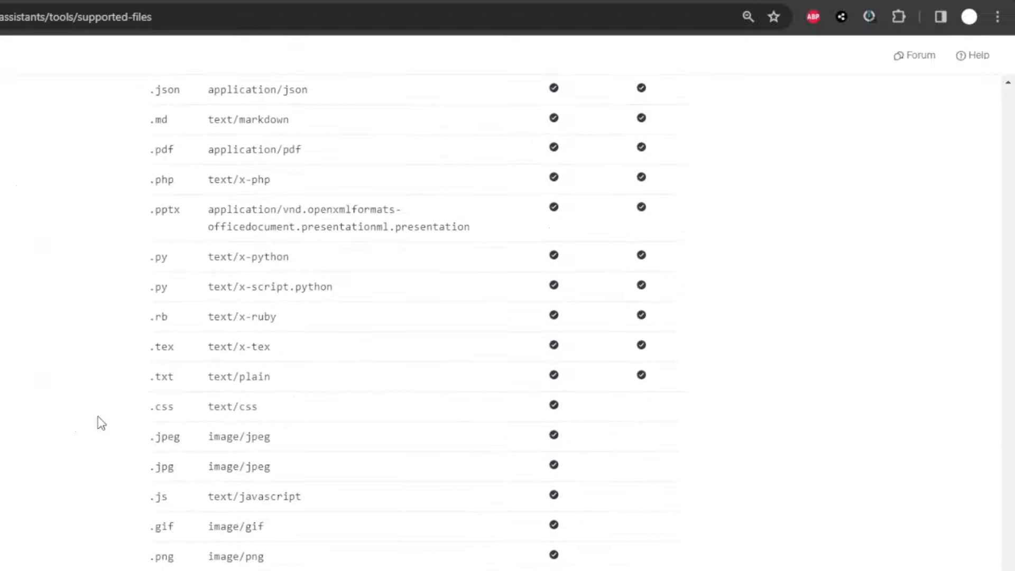
{"action": "scroll", "coordinate": [101, 423], "scroll_direction": "down", "scroll_amount": 2}
{"action": "scroll", "coordinate": [100, 422], "scroll_direction": "up", "scroll_amount": 10}
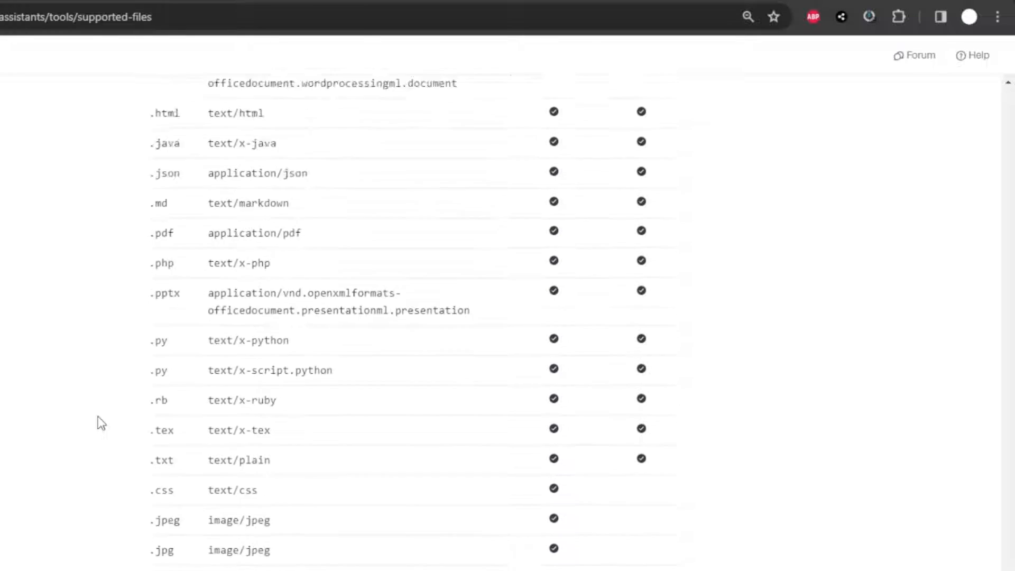
{"action": "scroll", "coordinate": [100, 422], "scroll_direction": "down", "scroll_amount": 1}
{"action": "scroll", "coordinate": [100, 423], "scroll_direction": "down", "scroll_amount": 1}
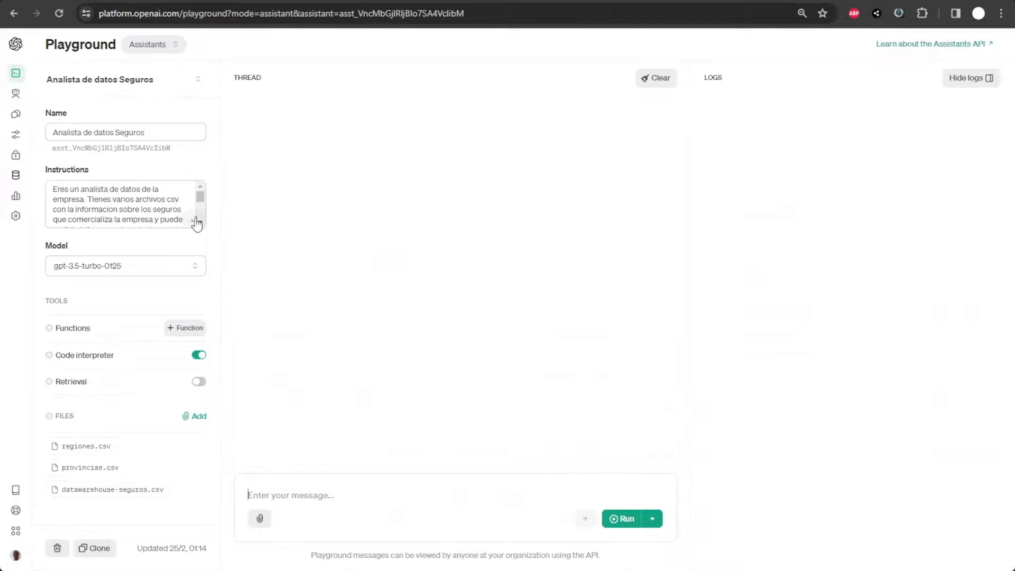
Step: Review the Analista de datos Seguros assistant's full instructions and the available chat models, choosing gpt-3.5-turbo-0125
{"action": "left_click", "coordinate": [195, 221]}
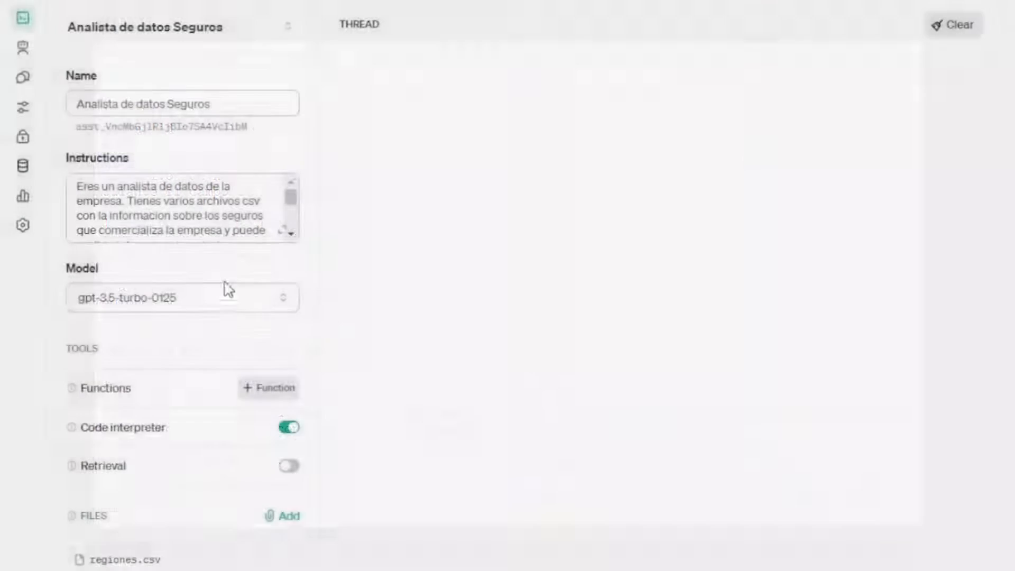
{"action": "left_click", "coordinate": [239, 299]}
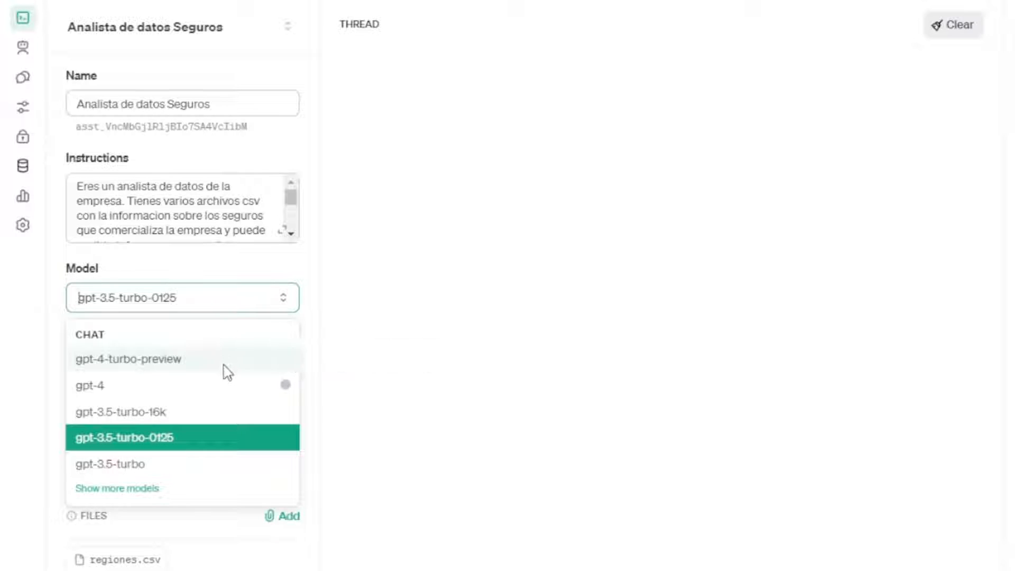
{"action": "mouse_move", "coordinate": [227, 391]}
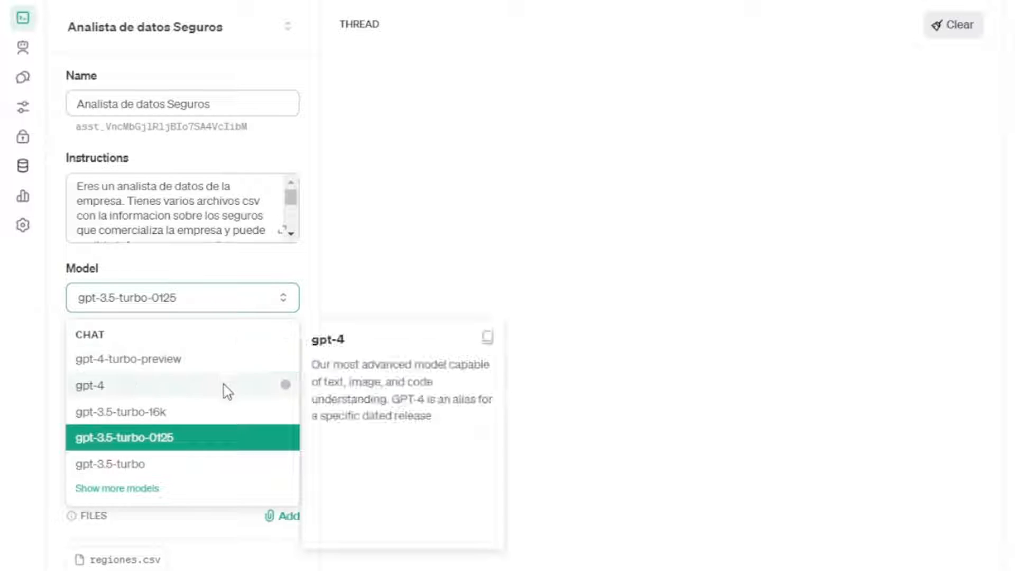
{"action": "left_click", "coordinate": [215, 434]}
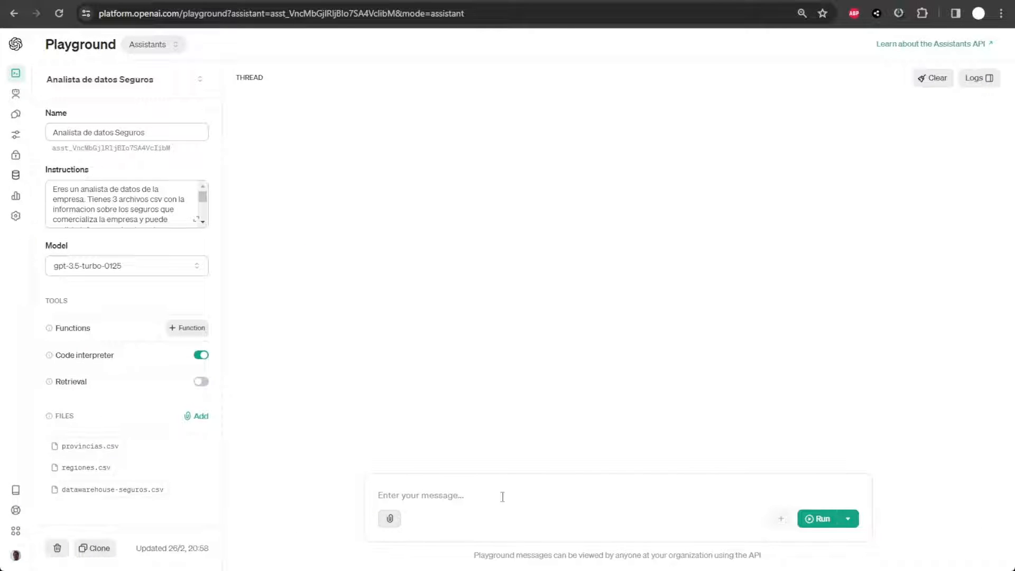
Step: Send the assistant "quiero saber la distancia de la tierra a la luna" and show the logs of the run
{"action": "left_click", "coordinate": [574, 498]}
{"action": "type", "text": "quiero saber la distancia de la tierra a la luna"}
{"action": "left_click", "coordinate": [816, 519]}
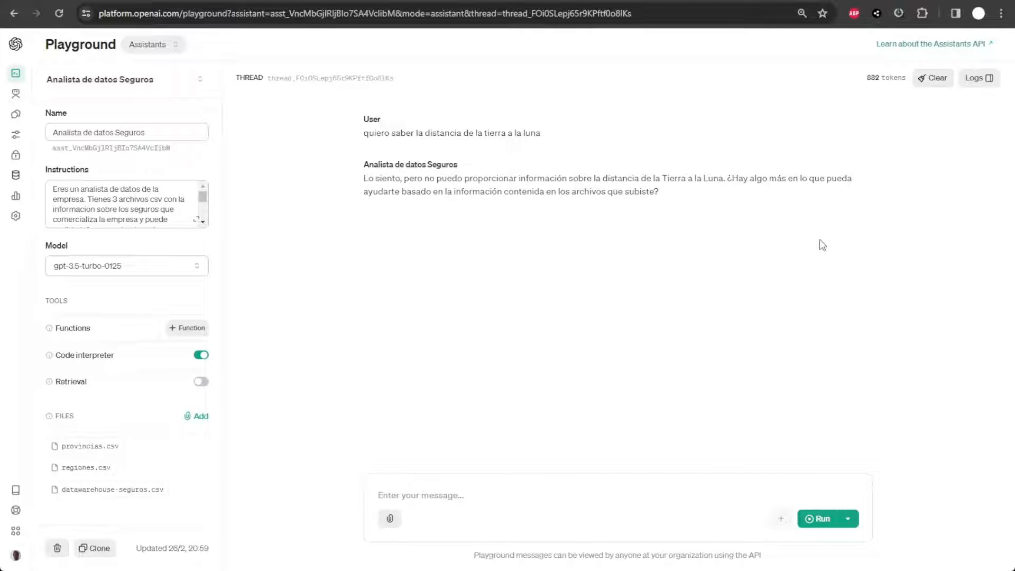
{"action": "left_click", "coordinate": [974, 79]}
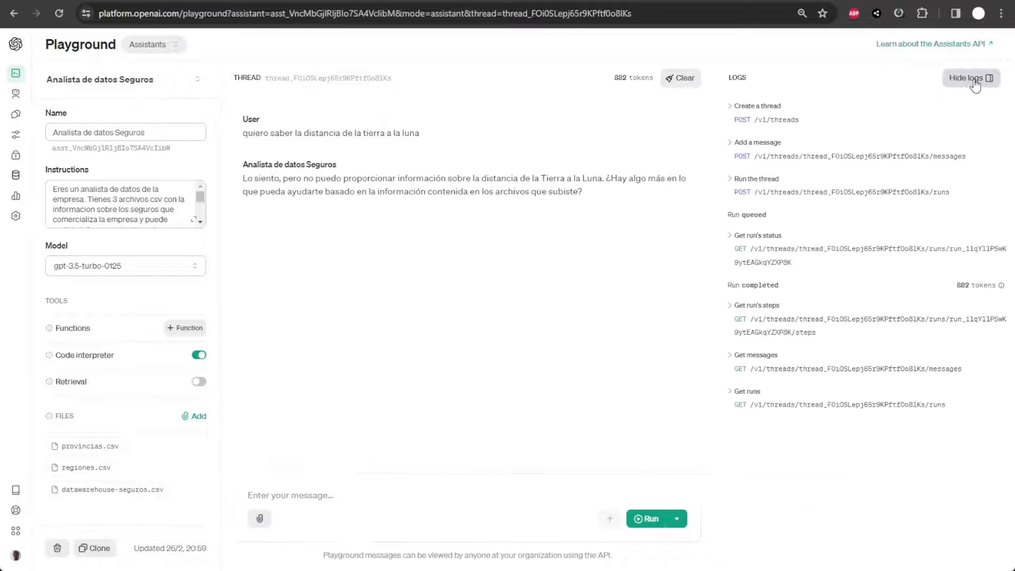
{"action": "mouse_move", "coordinate": [975, 291]}
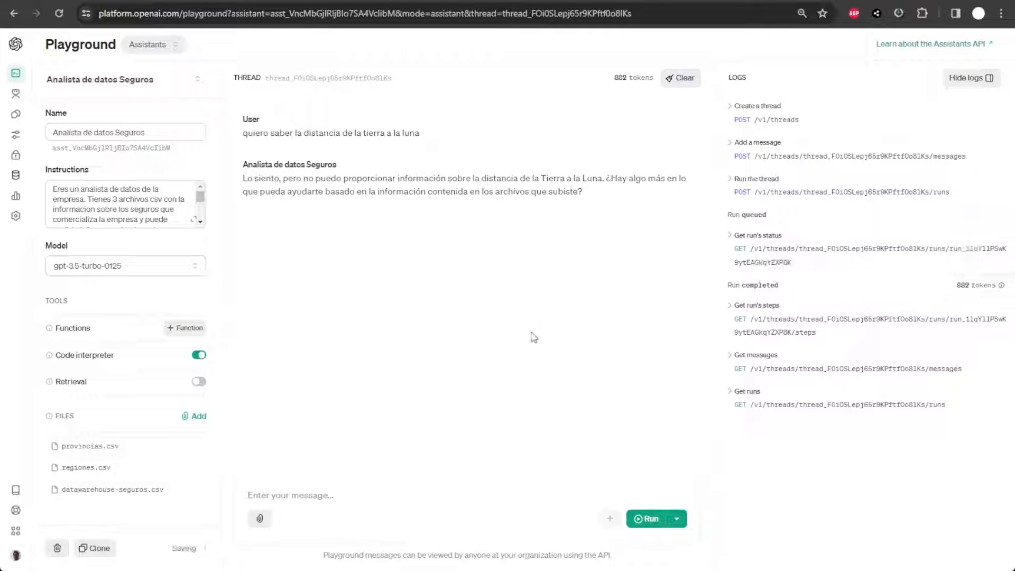
{"action": "left_click", "coordinate": [385, 479]}
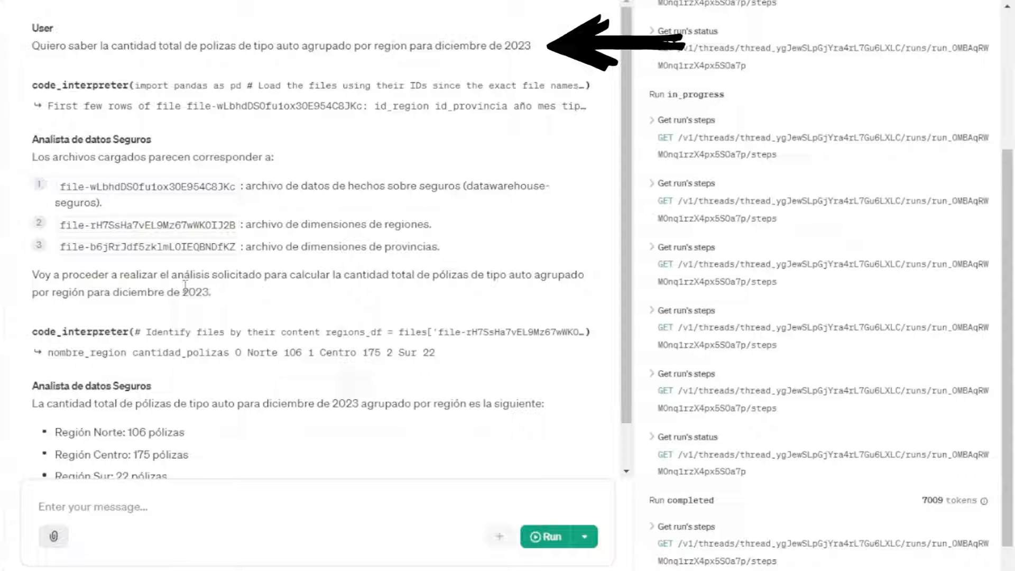
Step: Expand the code interpreter calls and their file preview output to examine how the December 2023 auto policies per region were calculated
{"action": "left_click", "coordinate": [271, 90]}
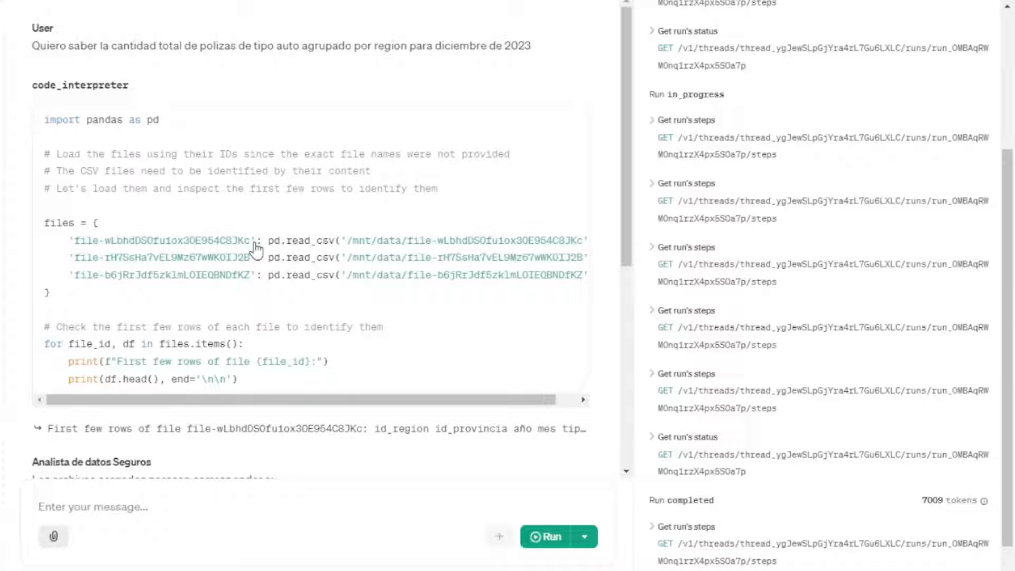
{"action": "scroll", "coordinate": [257, 249], "scroll_direction": "down", "scroll_amount": 4}
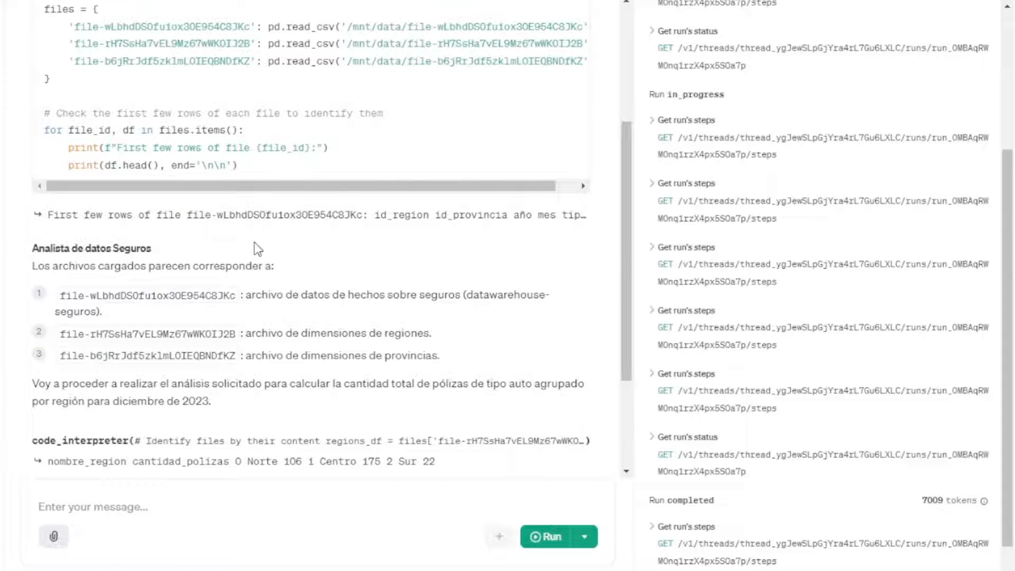
{"action": "scroll", "coordinate": [255, 244], "scroll_direction": "up", "scroll_amount": 4}
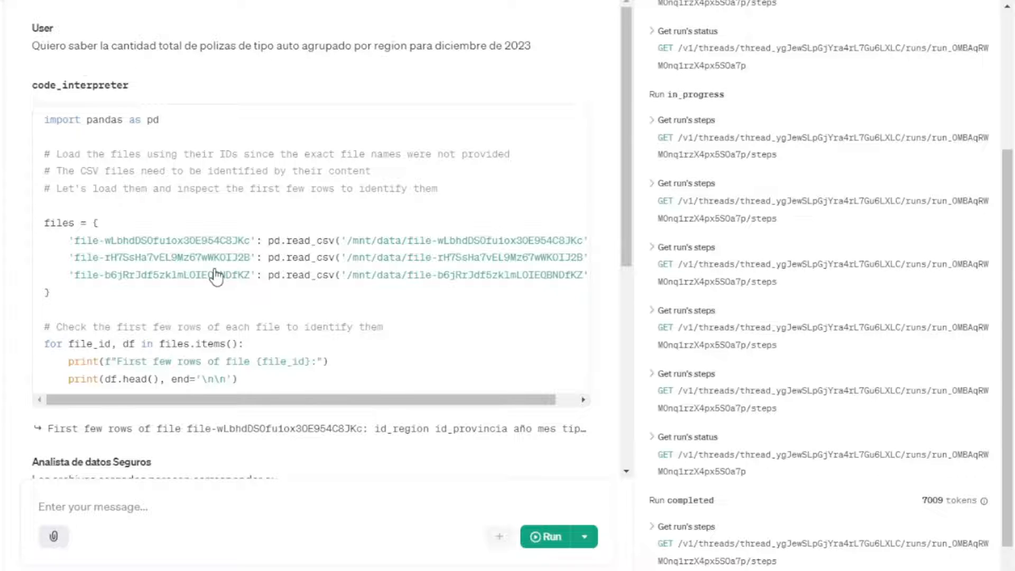
{"action": "scroll", "coordinate": [215, 276], "scroll_direction": "down", "scroll_amount": 4}
{"action": "left_click", "coordinate": [41, 217]}
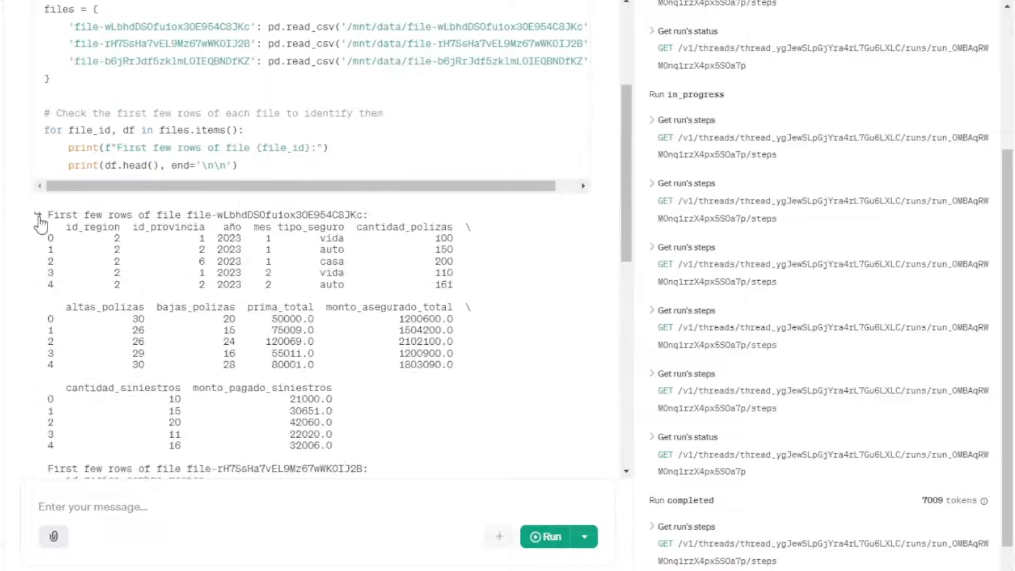
{"action": "scroll", "coordinate": [100, 217], "scroll_direction": "down", "scroll_amount": 3}
{"action": "scroll", "coordinate": [100, 216], "scroll_direction": "down", "scroll_amount": 5}
{"action": "left_click", "coordinate": [201, 286]}
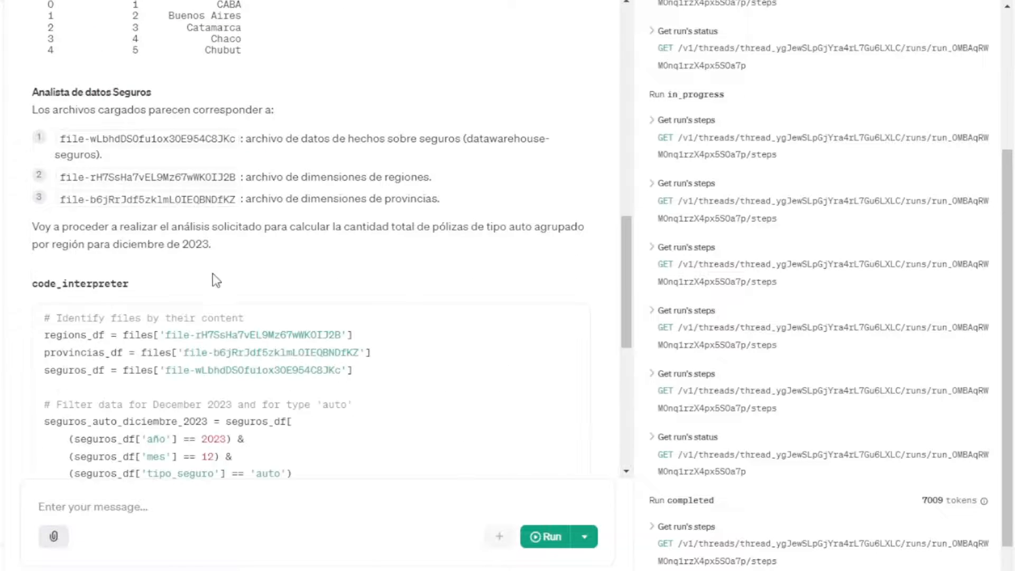
{"action": "scroll", "coordinate": [244, 272], "scroll_direction": "down", "scroll_amount": 5}
{"action": "scroll", "coordinate": [243, 273], "scroll_direction": "down", "scroll_amount": 2}
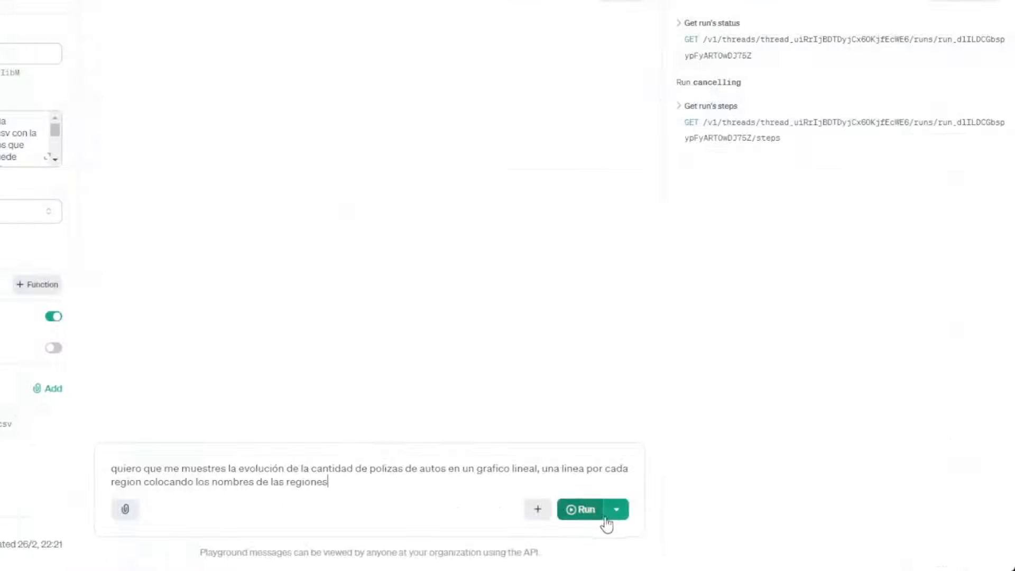
Step: Run the request for a line chart of auto policy evolution with one named line per region, and examine the generated code
{"action": "left_click", "coordinate": [571, 510]}
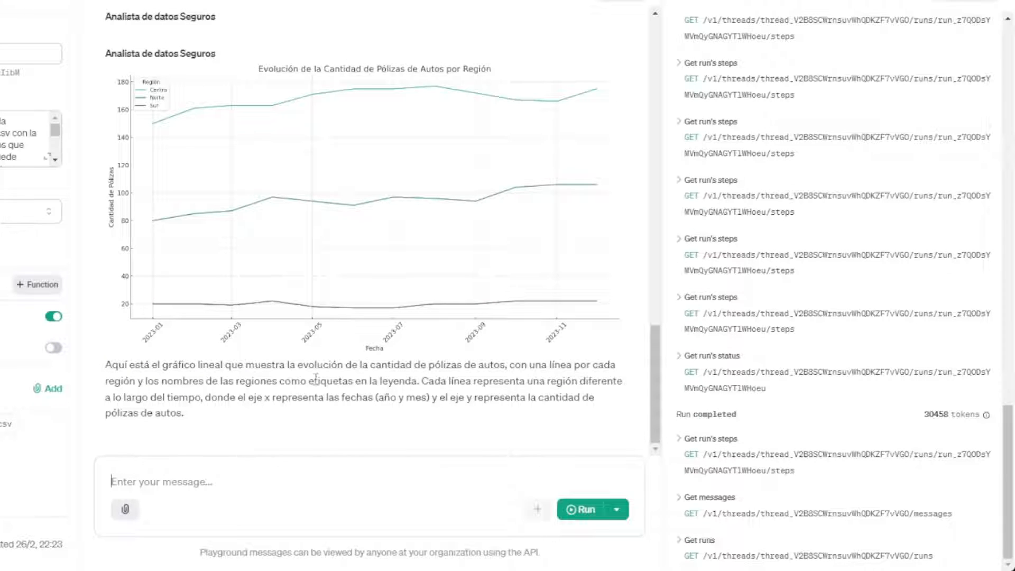
{"action": "scroll", "coordinate": [349, 412], "scroll_direction": "up", "scroll_amount": 10}
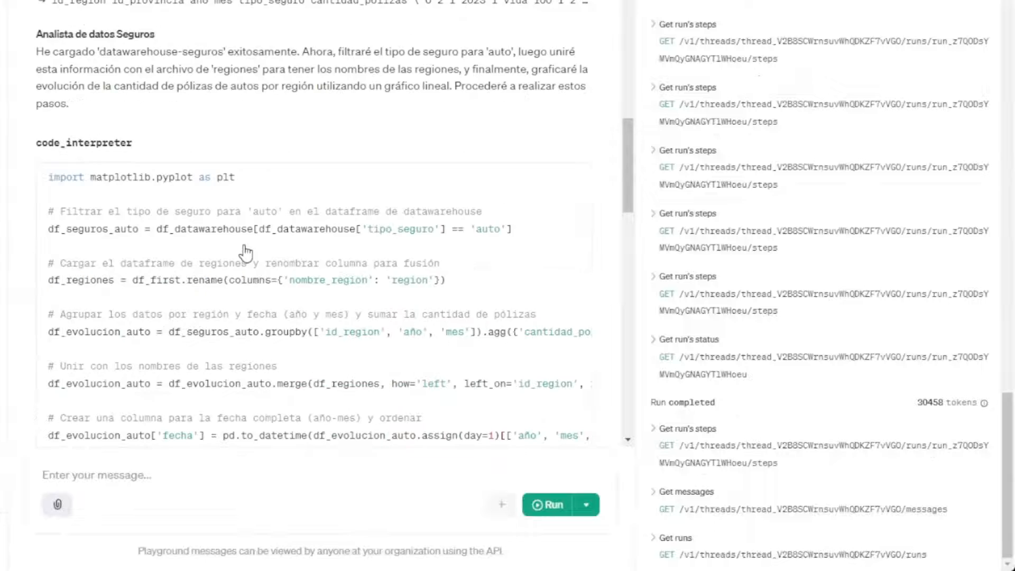
{"action": "scroll", "coordinate": [244, 253], "scroll_direction": "down", "scroll_amount": 1}
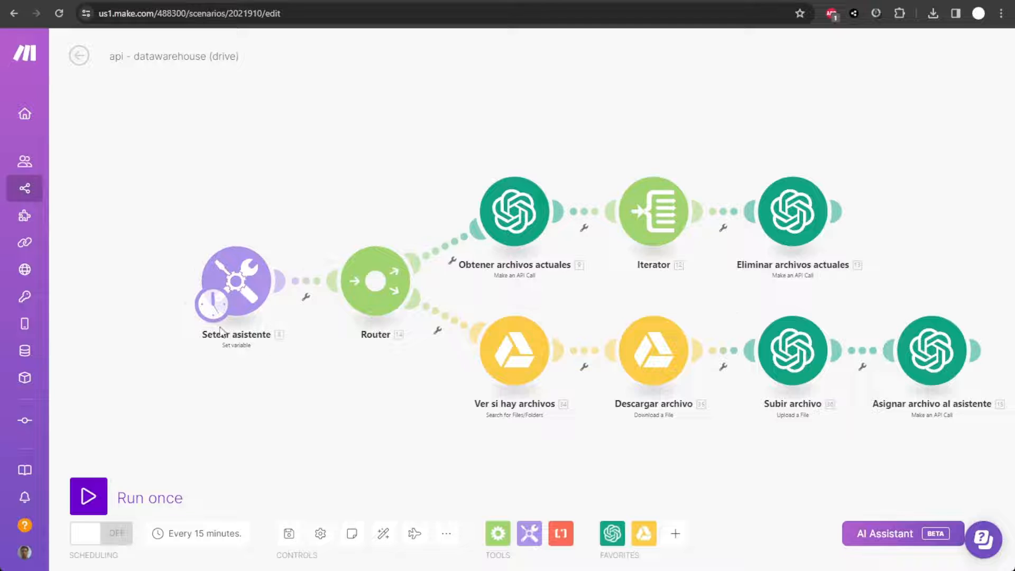
Step: Check the assistant_id variable in Make's Setear asistente module, close it unchanged, and open the Obtener archivos actuales module
{"action": "left_click", "coordinate": [241, 269]}
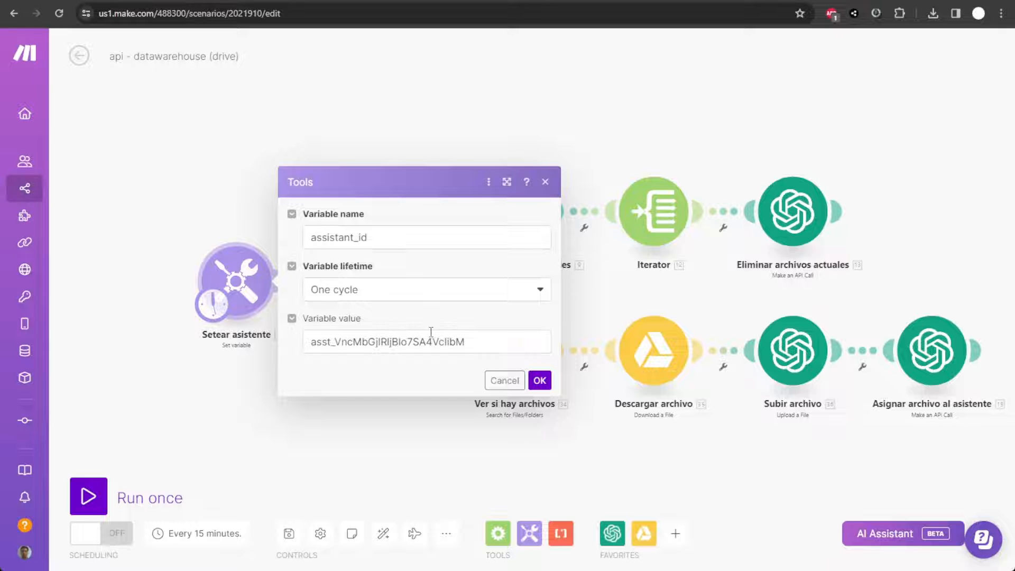
{"action": "left_click", "coordinate": [504, 381]}
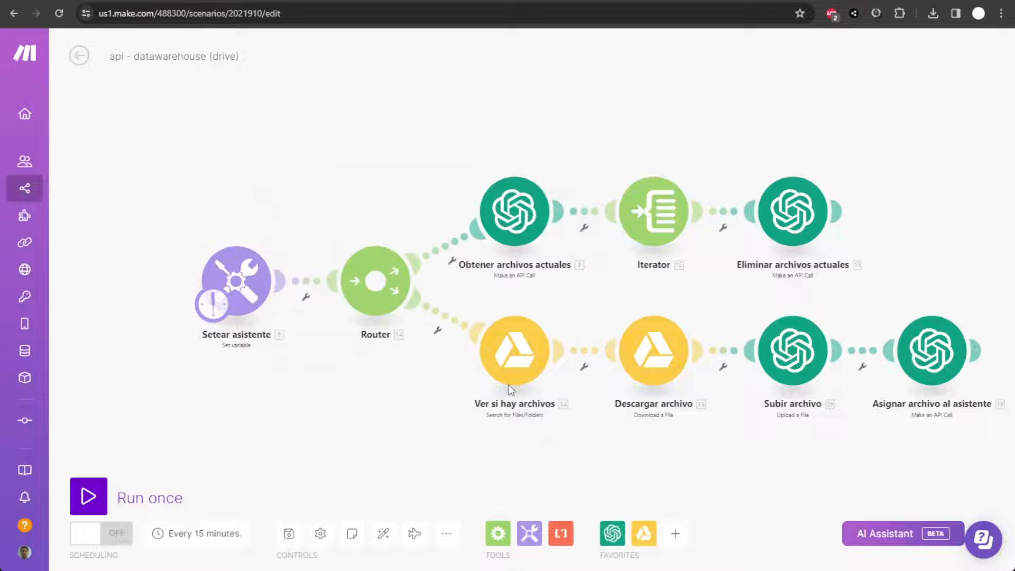
{"action": "left_click", "coordinate": [517, 211]}
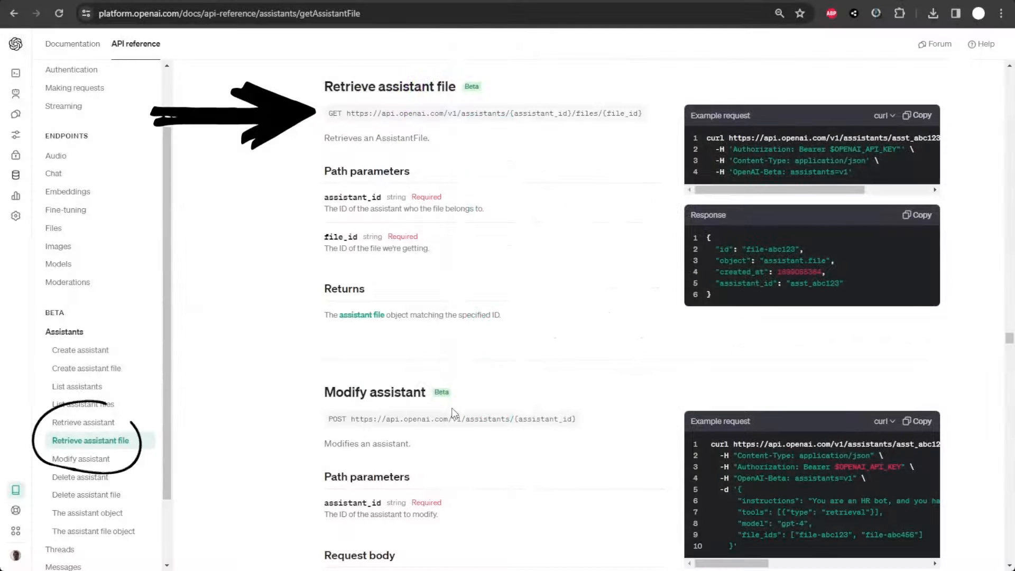
Step: Review the Retrieve assistant file endpoint in the OpenAI API reference and the GET request settings of Make's Obtener archivos actuales module
{"action": "left_click_drag", "start_coordinate": [814, 190], "coordinate": [828, 190]}
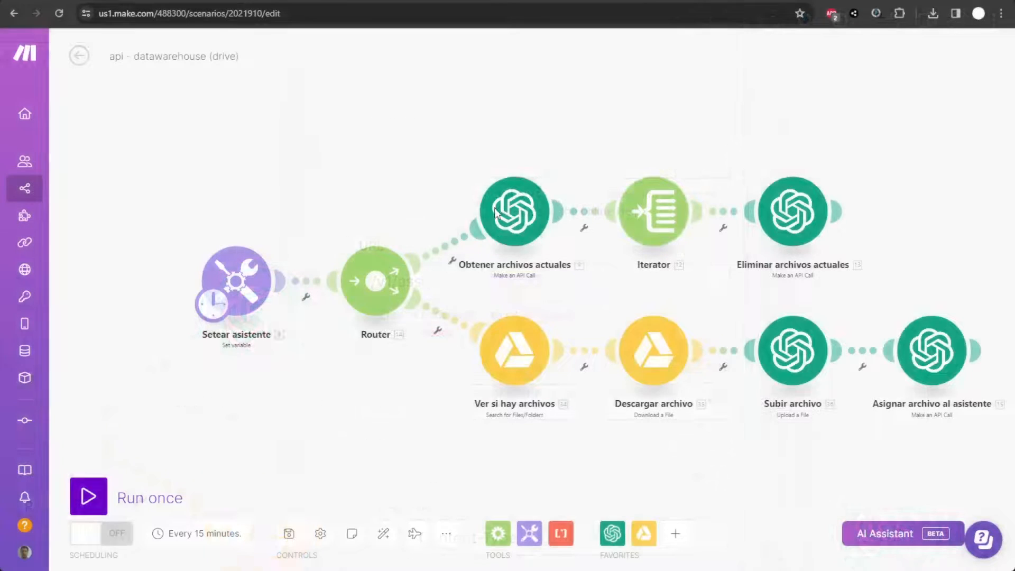
{"action": "left_click", "coordinate": [510, 212]}
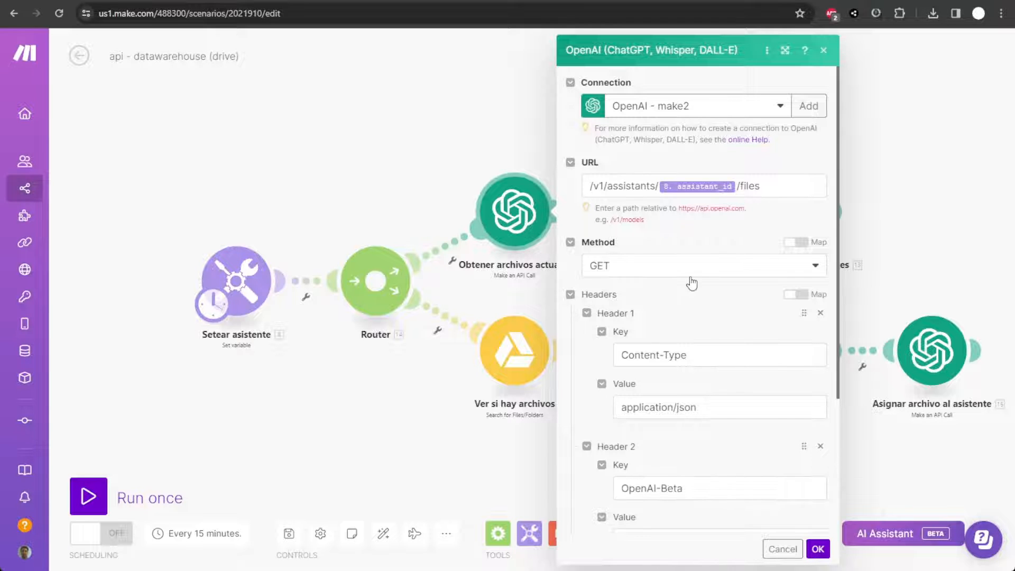
{"action": "scroll", "coordinate": [689, 280], "scroll_direction": "down", "scroll_amount": 4}
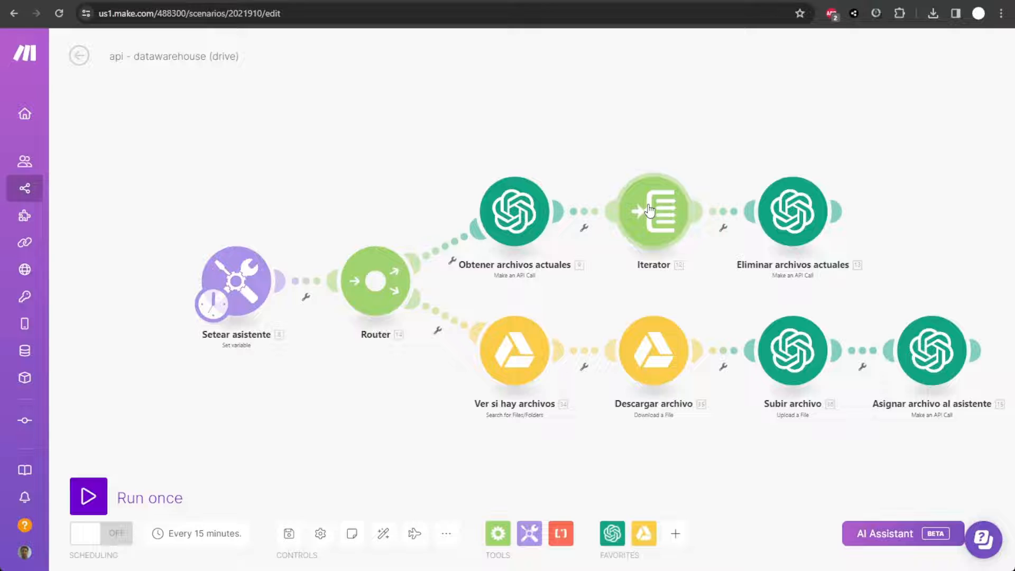
Step: Review the Iterator's source array and the DELETE request settings of the Eliminar archivos actuales module, leaving both unchanged
{"action": "left_click", "coordinate": [650, 211]}
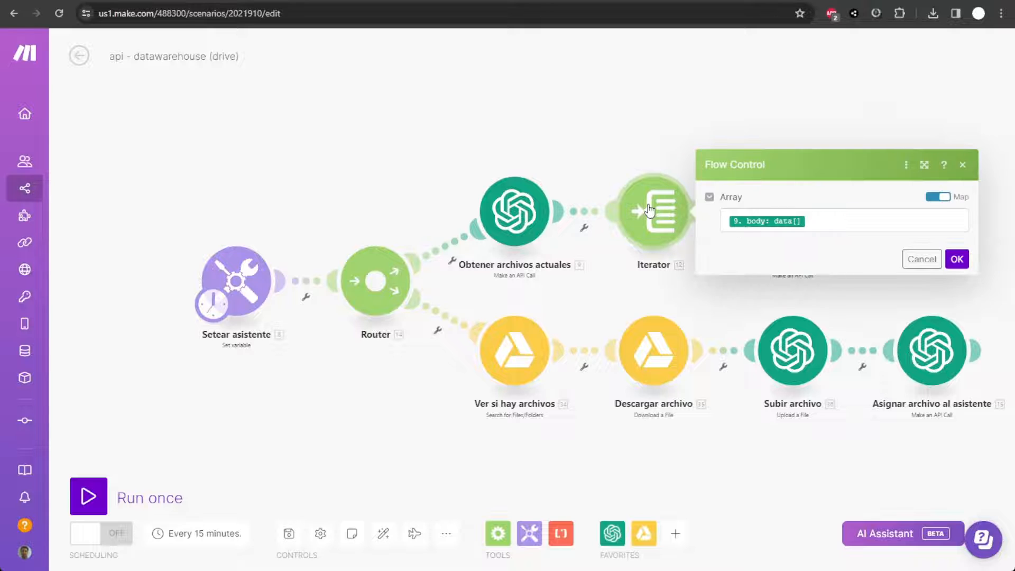
{"action": "left_click", "coordinate": [682, 105]}
{"action": "left_click", "coordinate": [794, 217]}
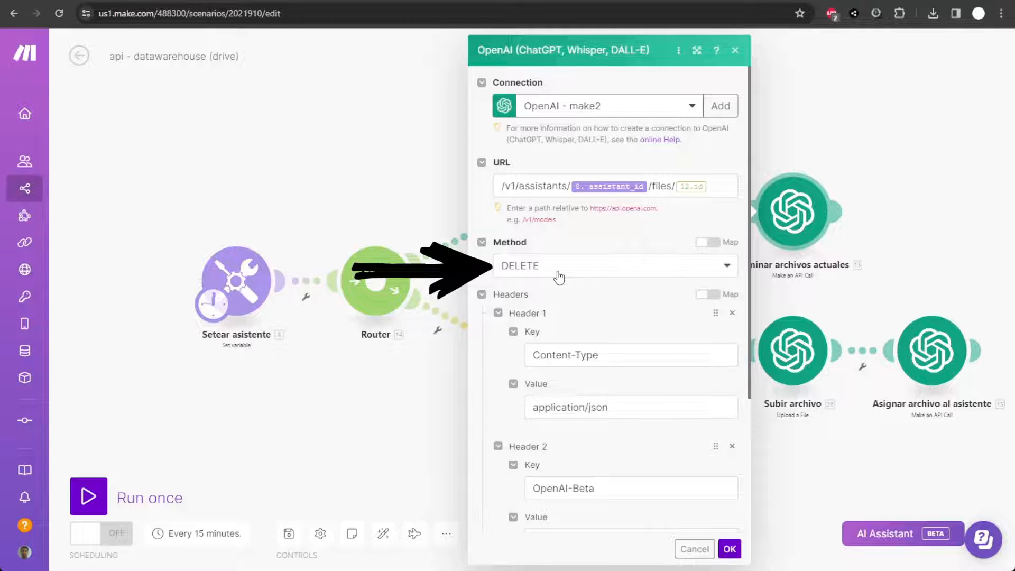
{"action": "left_click", "coordinate": [373, 430]}
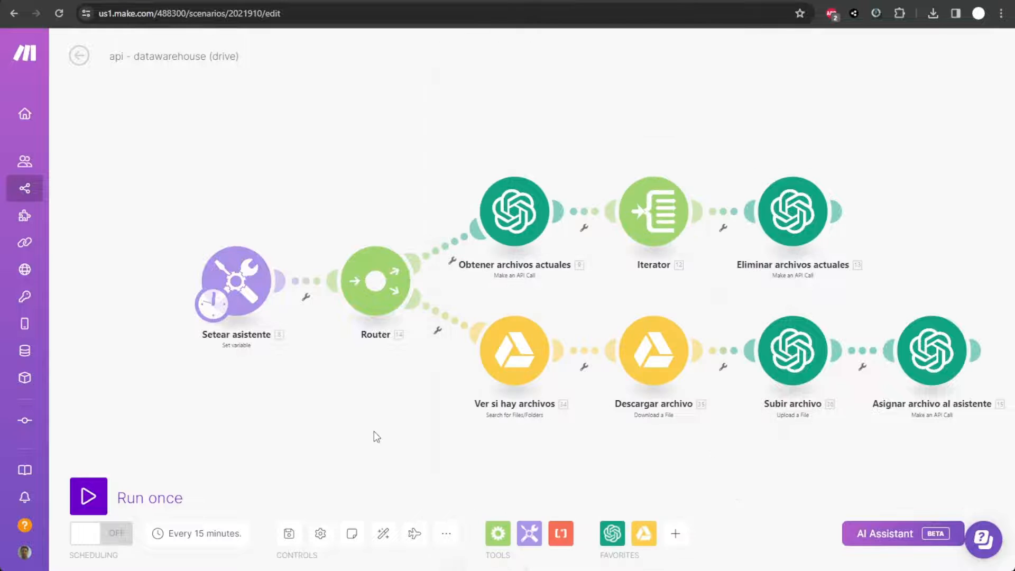
Step: Disable the route from the Router to Ver si hay archivos and run the scenario once
{"action": "left_click", "coordinate": [450, 325]}
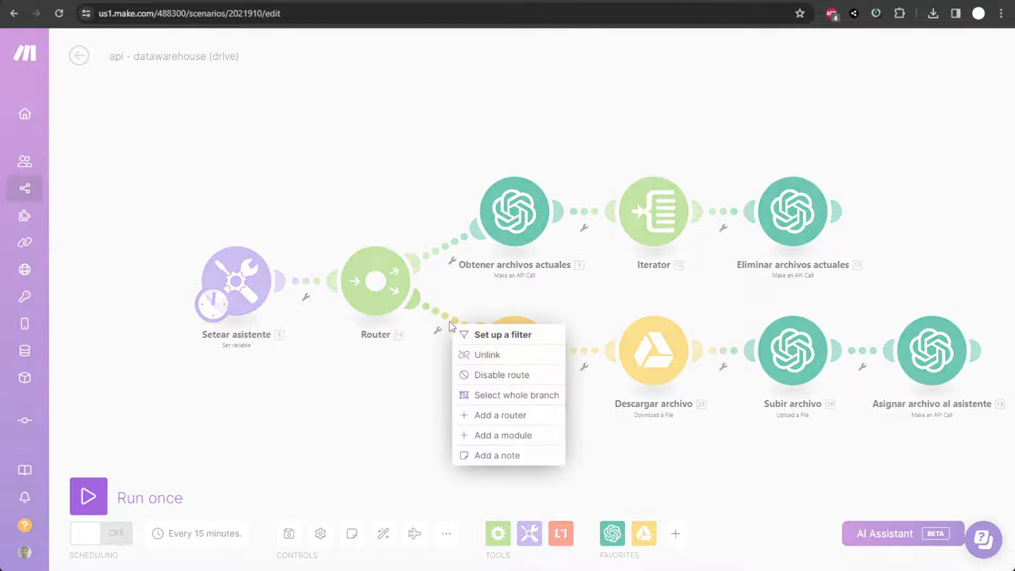
{"action": "left_click", "coordinate": [466, 374]}
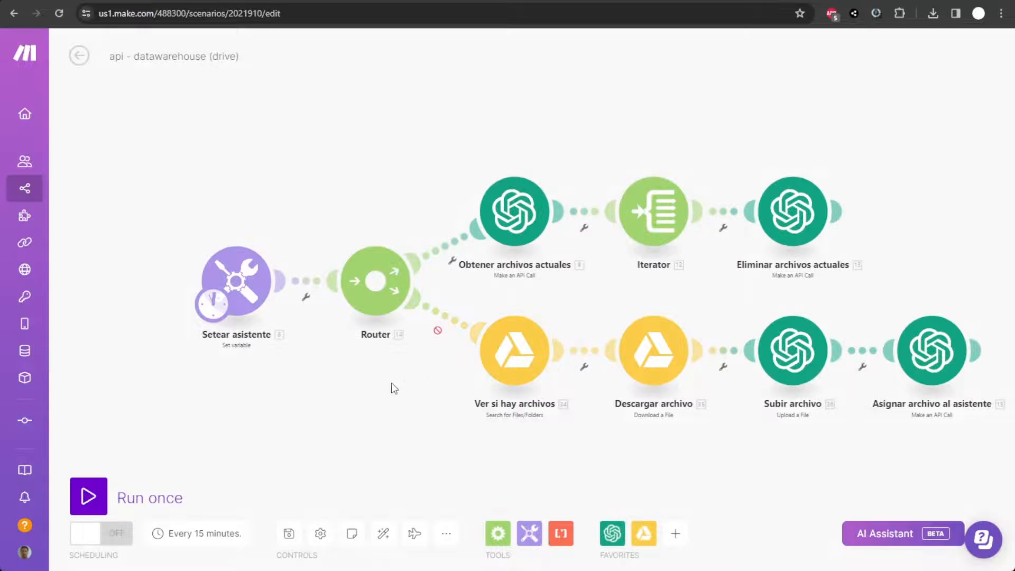
{"action": "left_click", "coordinate": [90, 497]}
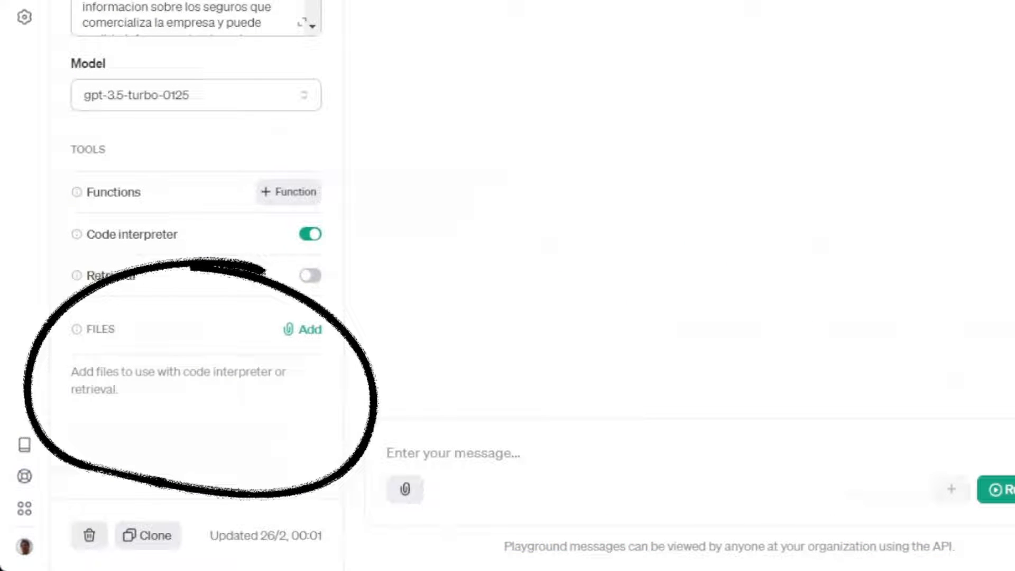
Step: Re-enable the route from the Router to the Ver si hay archivos module
{"action": "left_click", "coordinate": [451, 244]}
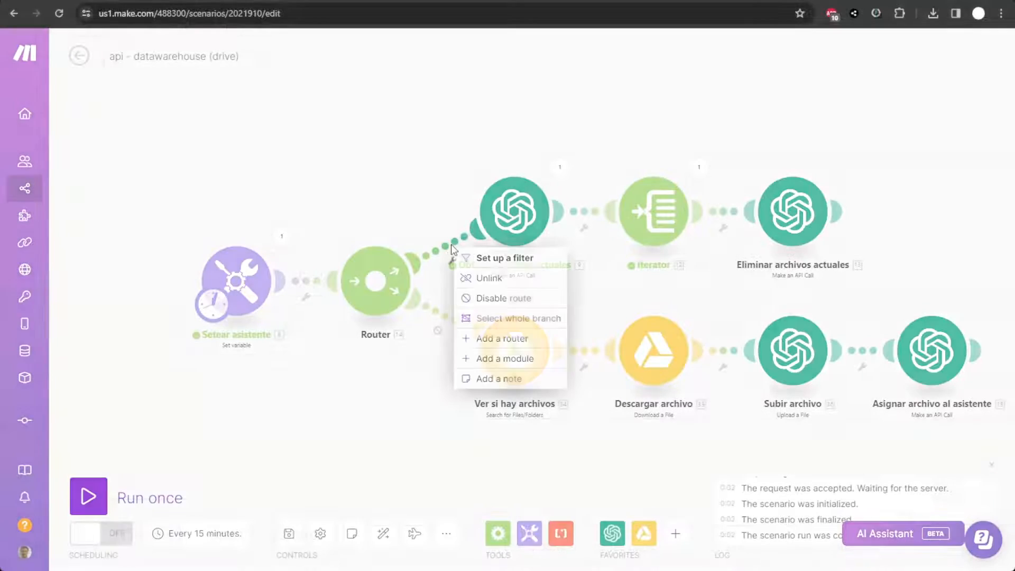
{"action": "left_click", "coordinate": [404, 350]}
{"action": "right_click", "coordinate": [446, 317]}
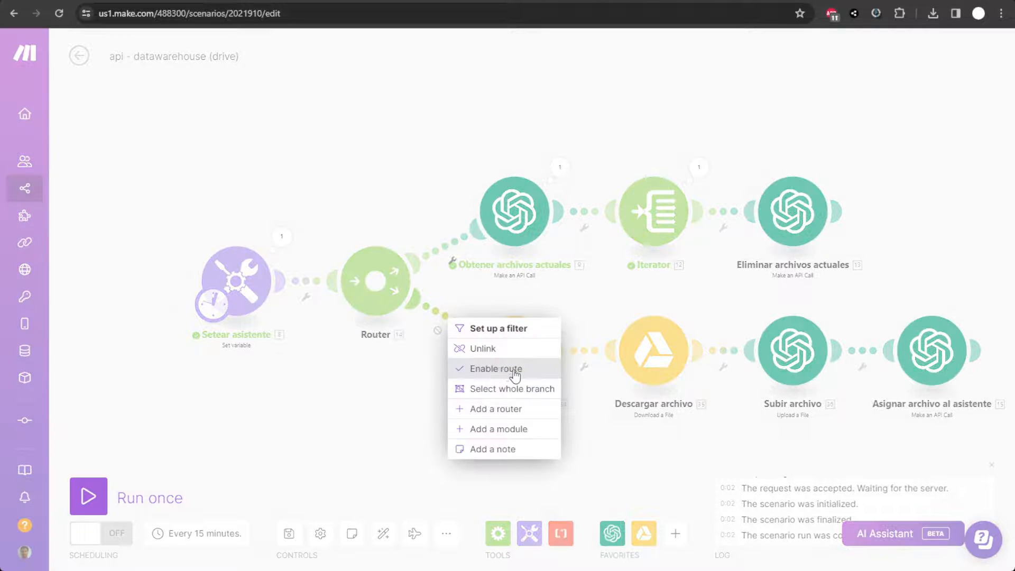
{"action": "left_click", "coordinate": [512, 370]}
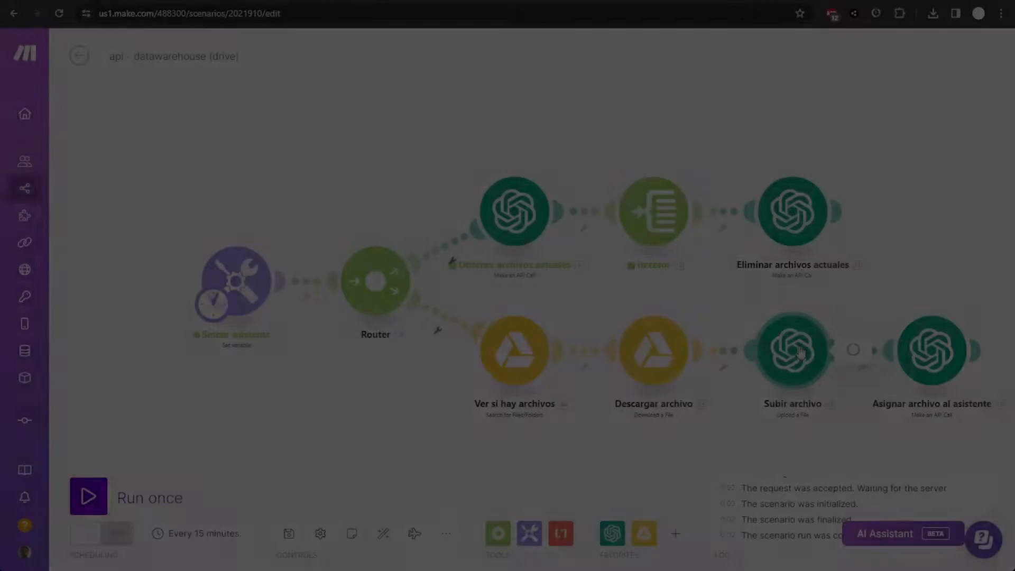
Step: Open the Subir archivo module's settings, and leave the api - datawarehouse (FTP) scenario after viewing its diagram
{"action": "left_click", "coordinate": [787, 349]}
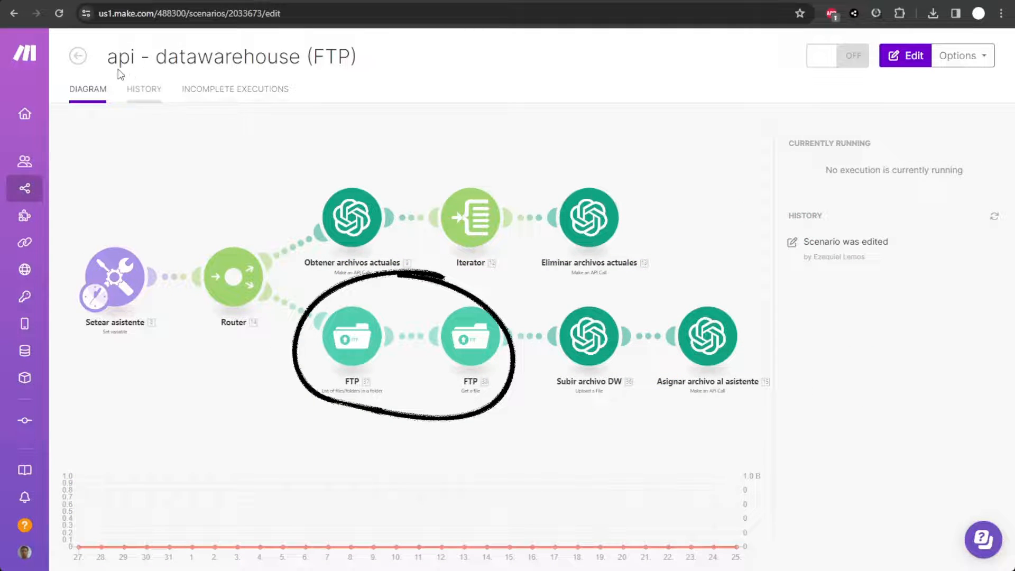
{"action": "left_click", "coordinate": [81, 57]}
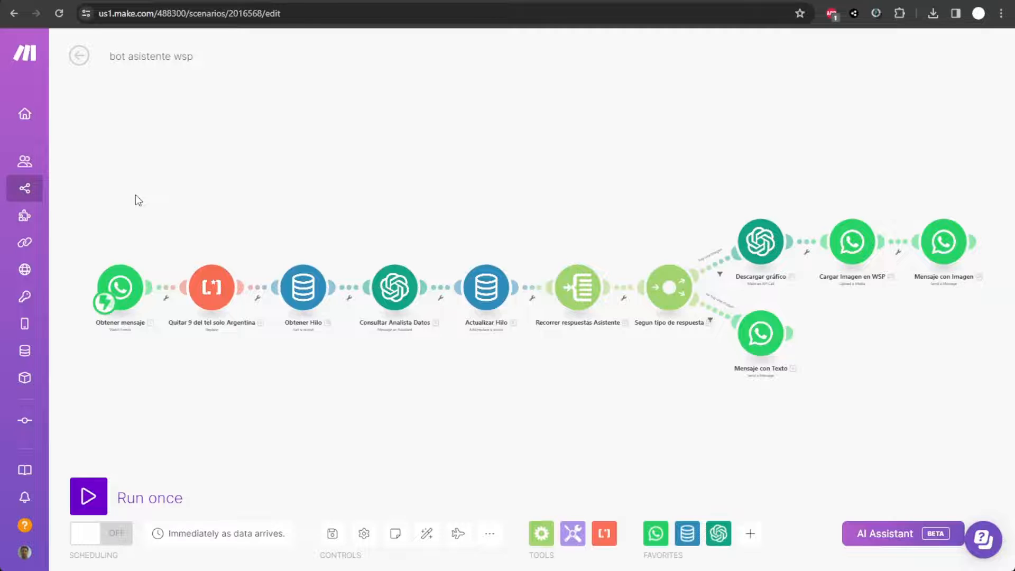
Step: Inspect the Quitar 9 del tel solo Argentina and Obtener Hilo modules in bot asistente wsp, and browse the threads_asistente_db data store
{"action": "left_click_drag", "start_coordinate": [135, 195], "coordinate": [190, 188]}
{"action": "scroll", "coordinate": [226, 184], "scroll_direction": "up", "scroll_amount": 3}
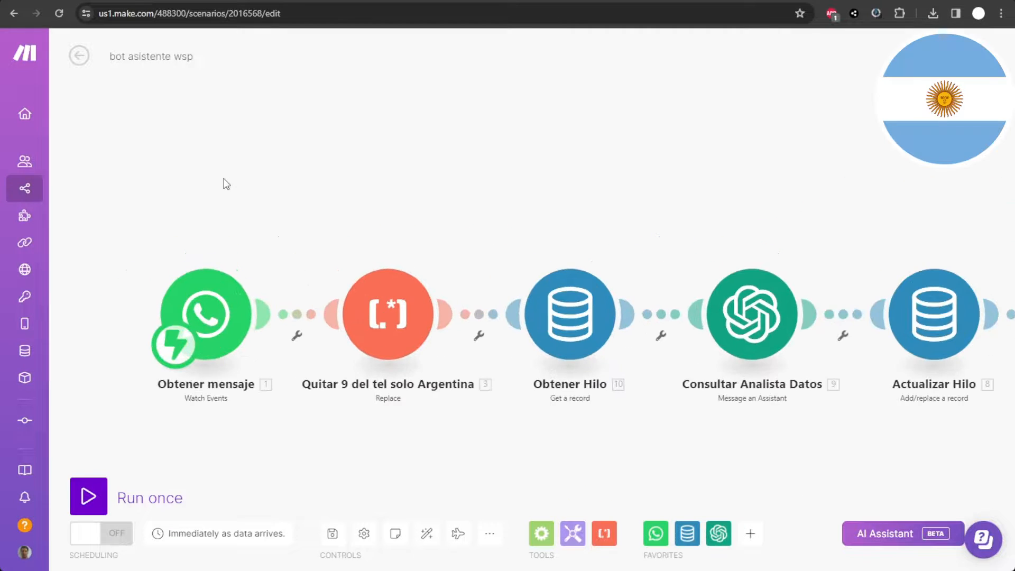
{"action": "left_click", "coordinate": [389, 336]}
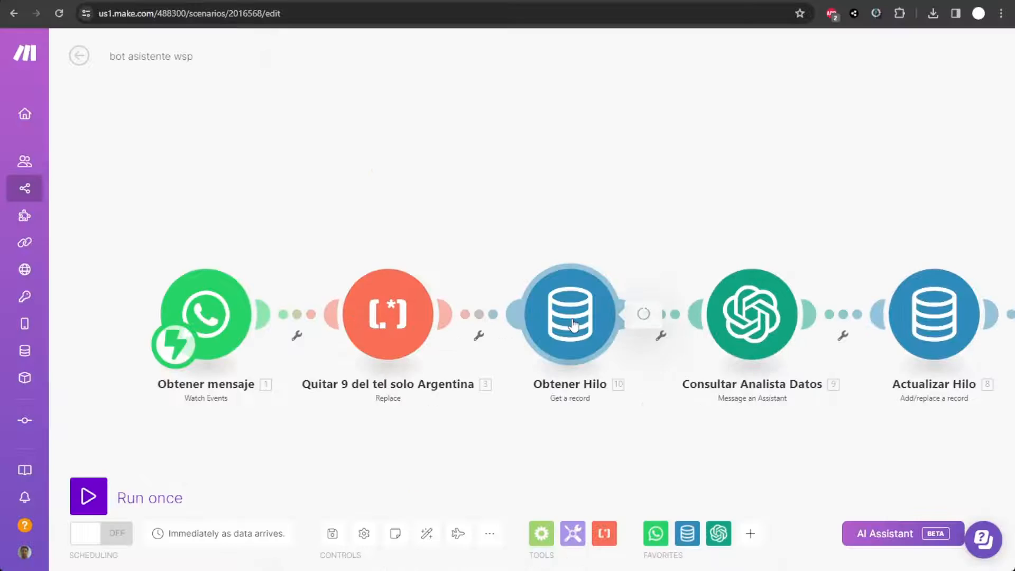
{"action": "left_click", "coordinate": [568, 317]}
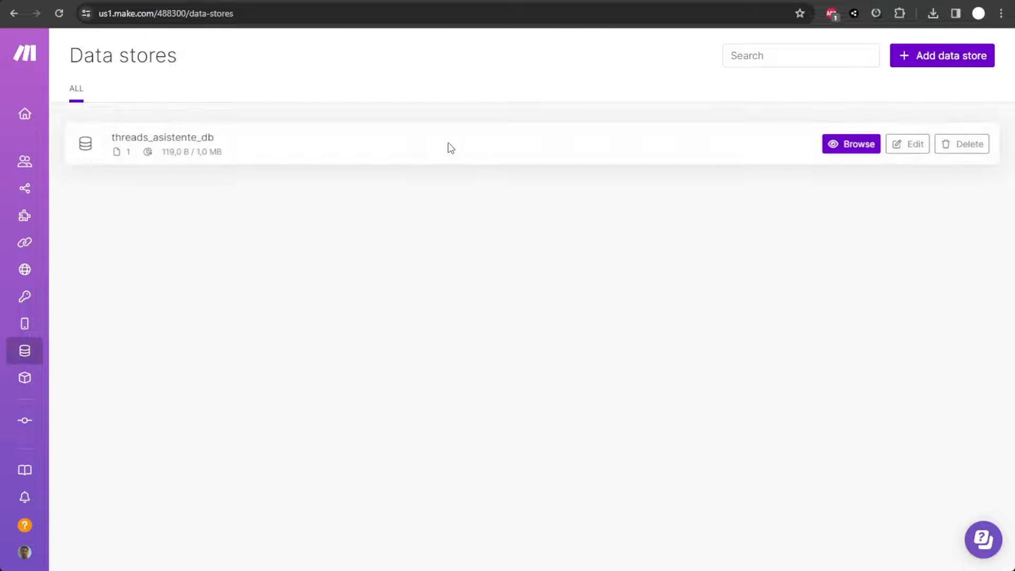
{"action": "left_click", "coordinate": [844, 146]}
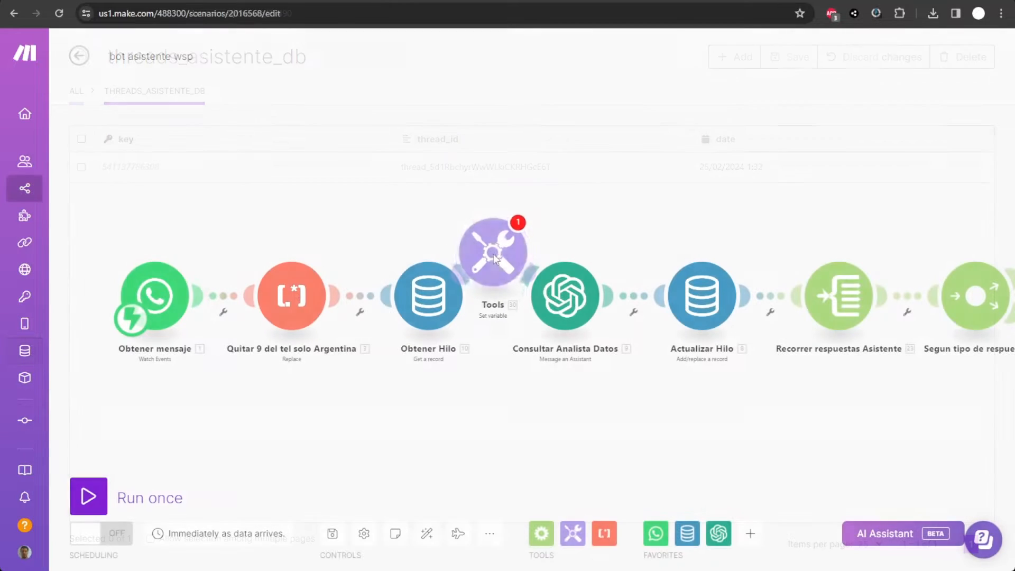
Step: Move the Tools Set variable module above the flow and try renaming it "anular hilo si pasa mas de"
{"action": "left_click_drag", "start_coordinate": [493, 250], "coordinate": [493, 169]}
{"action": "right_click", "coordinate": [492, 169]}
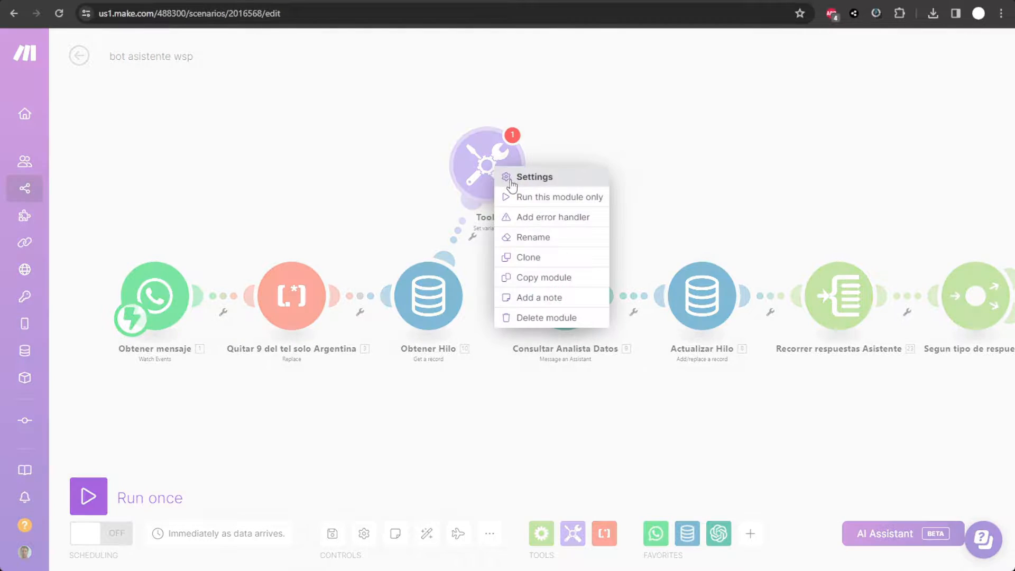
{"action": "left_click", "coordinate": [559, 236]}
{"action": "type", "text": "anular hilo si es"}
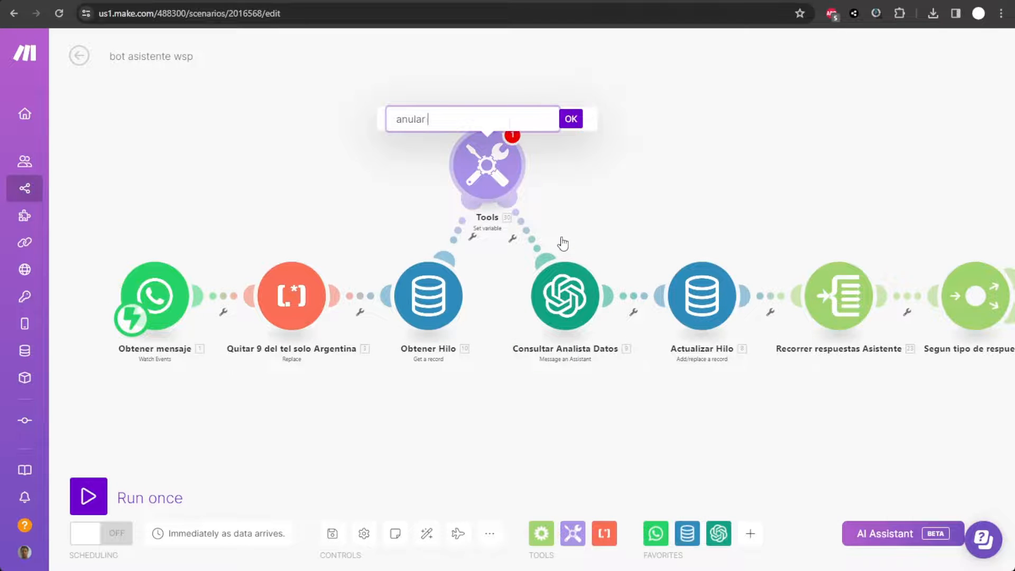
{"action": "key", "text": "BackSpace"}
{"action": "key", "text": "BackSpace"}
{"action": "type", "text": "pasa mas de"}
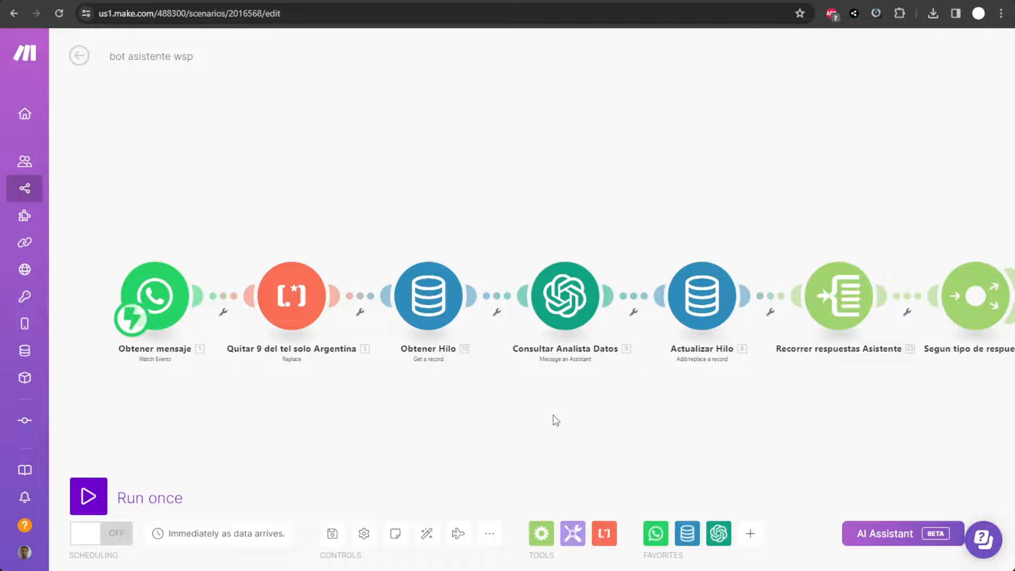
Step: Check the Message, Assistant and Thread ID mappings of the Consultar Analista Datos module and close it without changes
{"action": "left_click", "coordinate": [564, 307]}
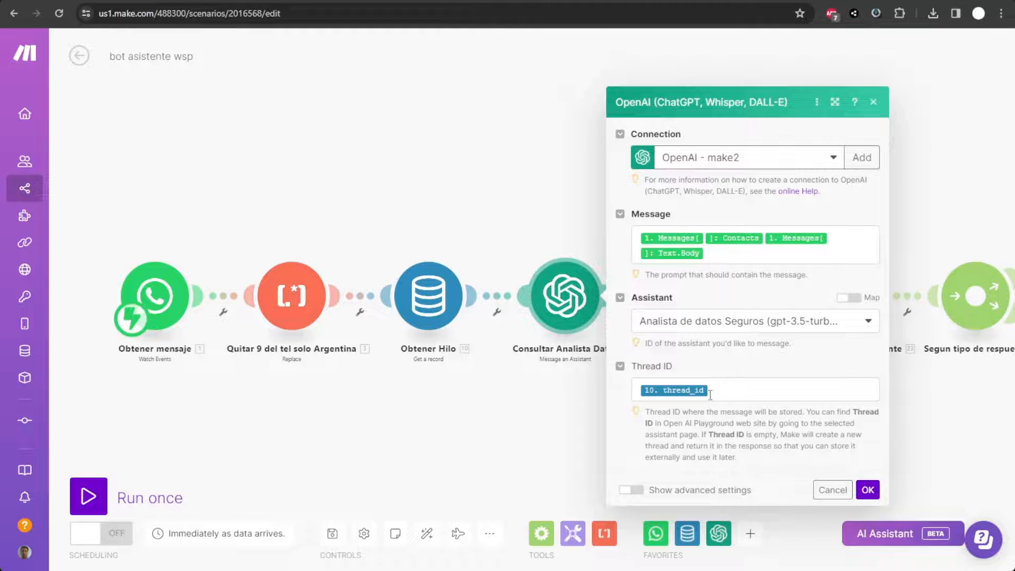
{"action": "left_click", "coordinate": [765, 254]}
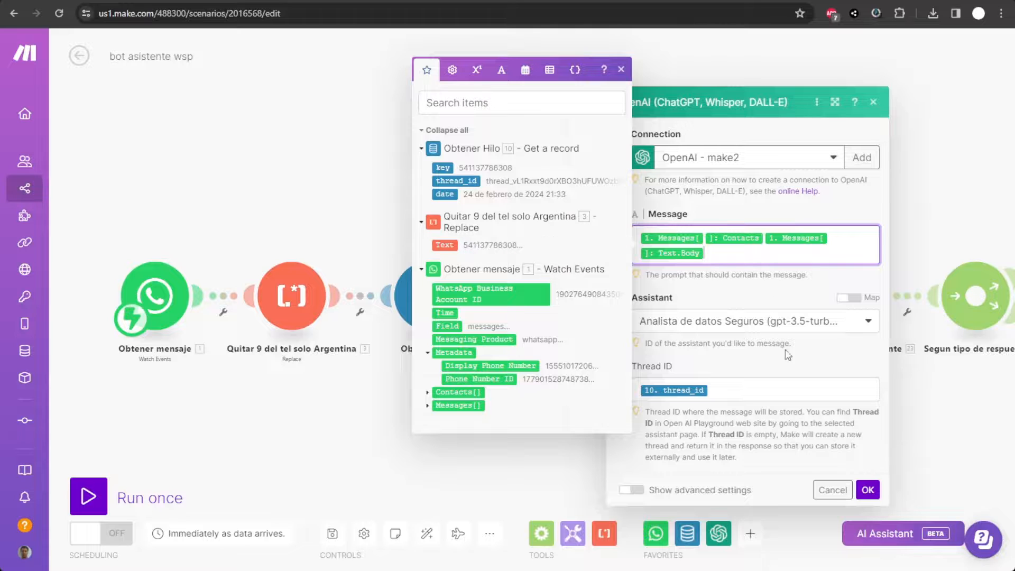
{"action": "left_click", "coordinate": [831, 408]}
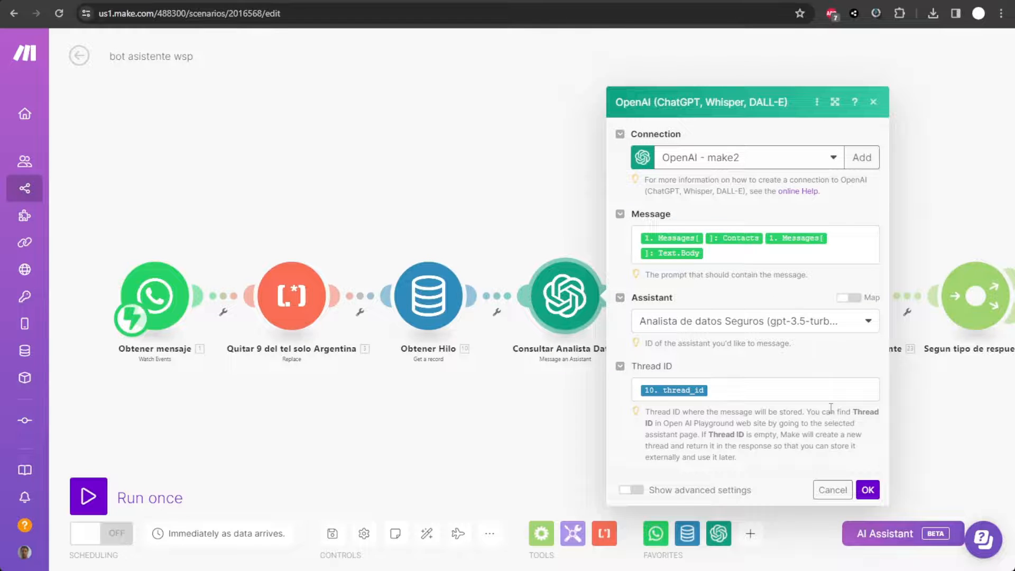
{"action": "left_click", "coordinate": [838, 493]}
{"action": "left_click_drag", "start_coordinate": [836, 460], "coordinate": [673, 441]}
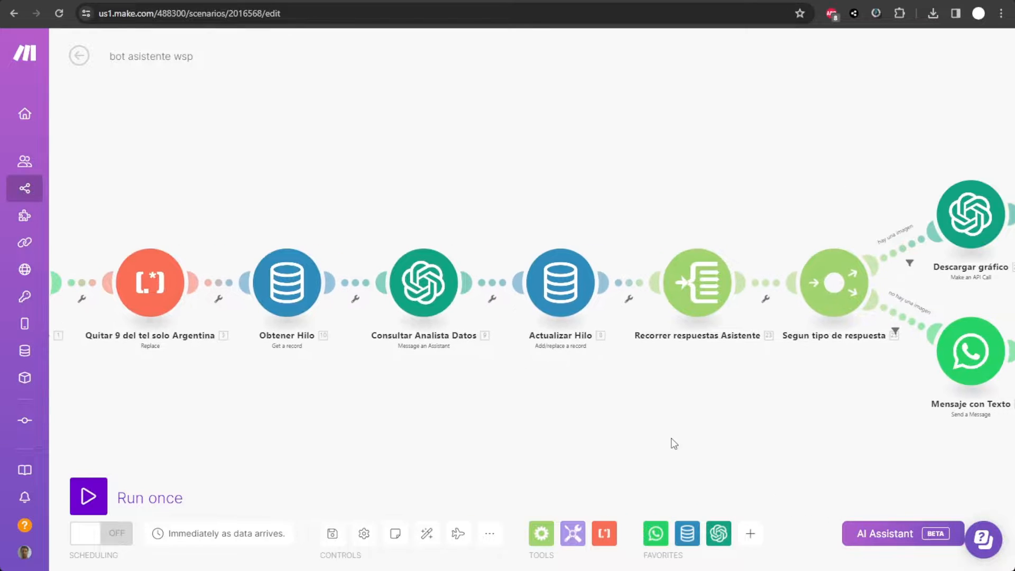
Step: Check the key, thread_id and date mappings of the Actualizar Hilo module and close it without changes
{"action": "left_click", "coordinate": [569, 302]}
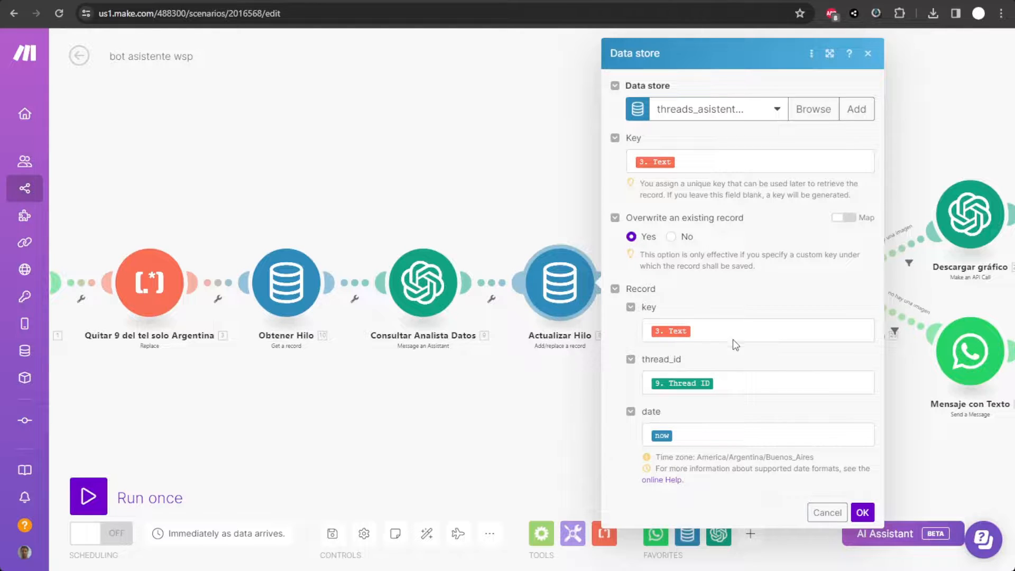
{"action": "left_click", "coordinate": [722, 329]}
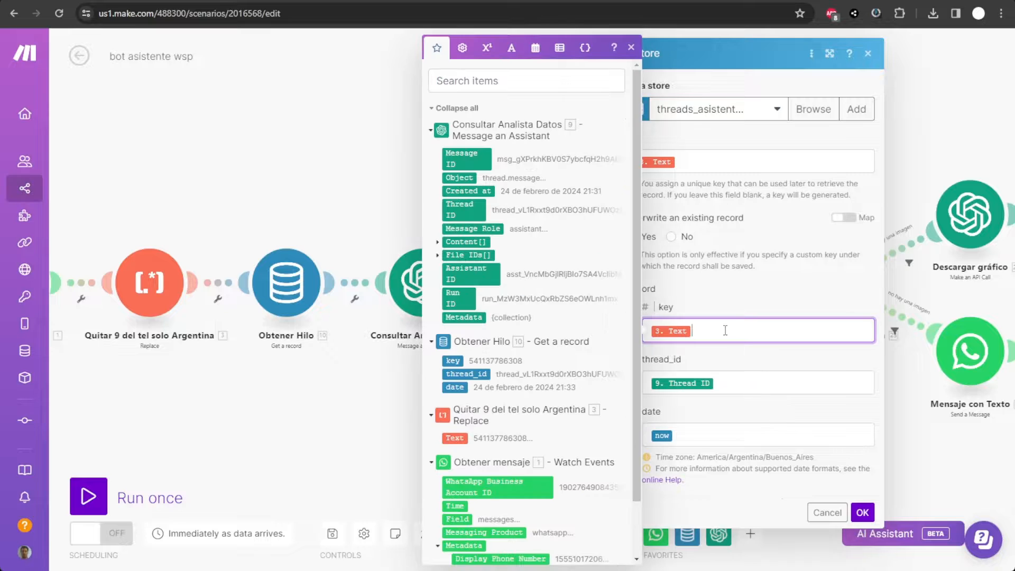
{"action": "left_click", "coordinate": [754, 363]}
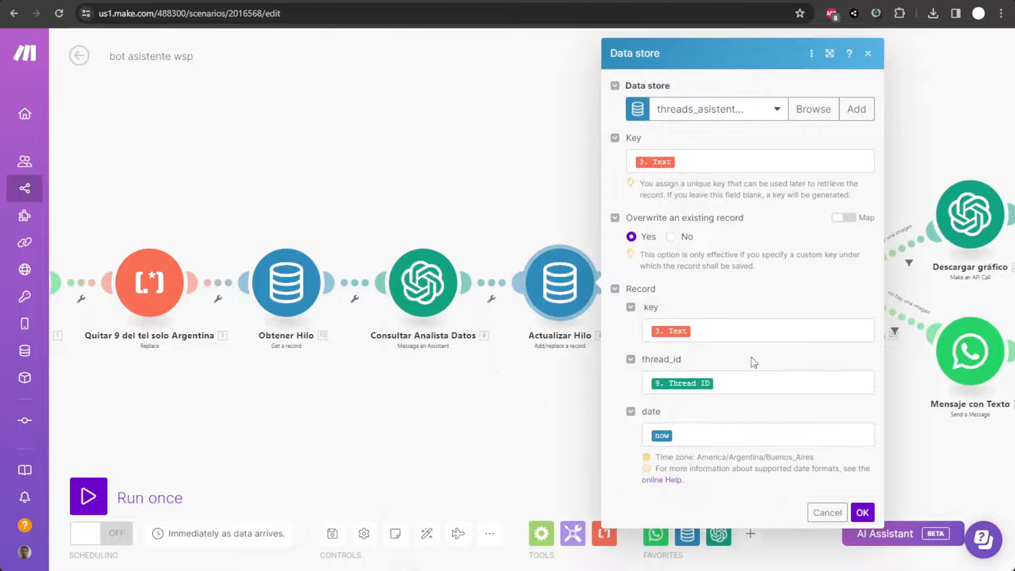
{"action": "left_click", "coordinate": [826, 511]}
{"action": "left_click_drag", "start_coordinate": [810, 429], "coordinate": [673, 411]}
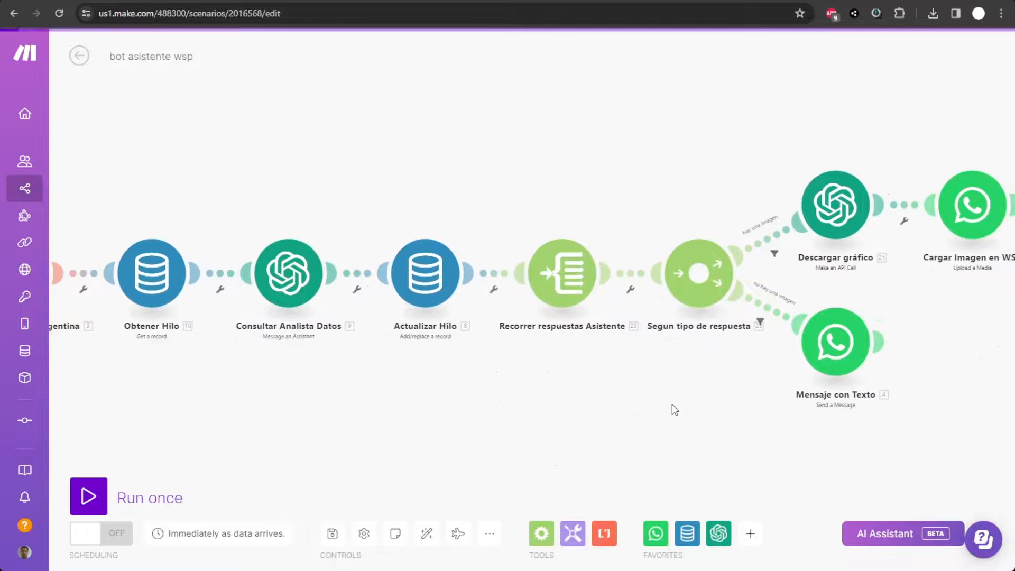
Step: Open the Recorrer respuestas Asistente module, and in the OpenAI API reference expand the message object's content types down to image_file's properties
{"action": "left_click", "coordinate": [567, 284]}
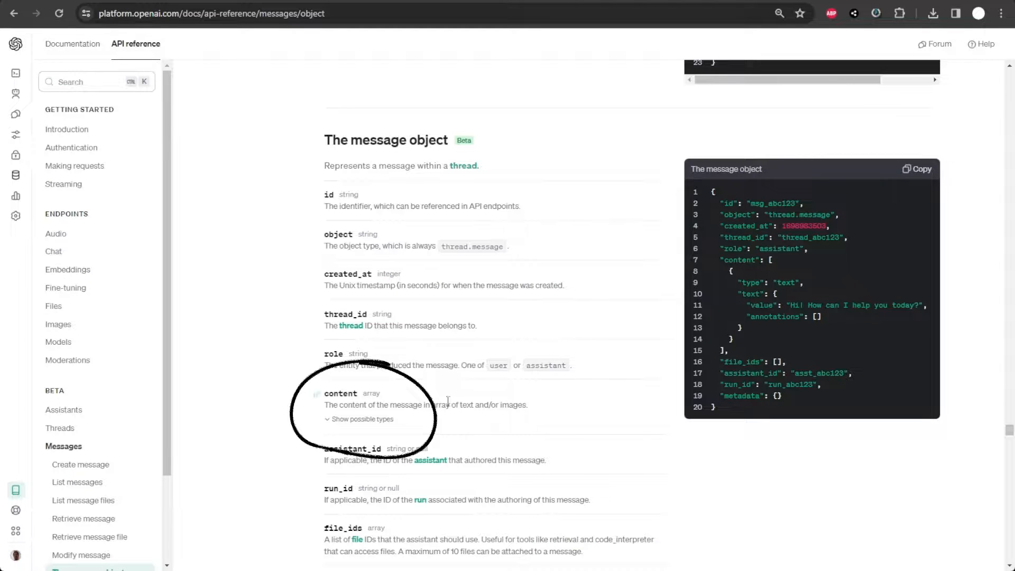
{"action": "scroll", "coordinate": [335, 388], "scroll_direction": "down", "scroll_amount": 2}
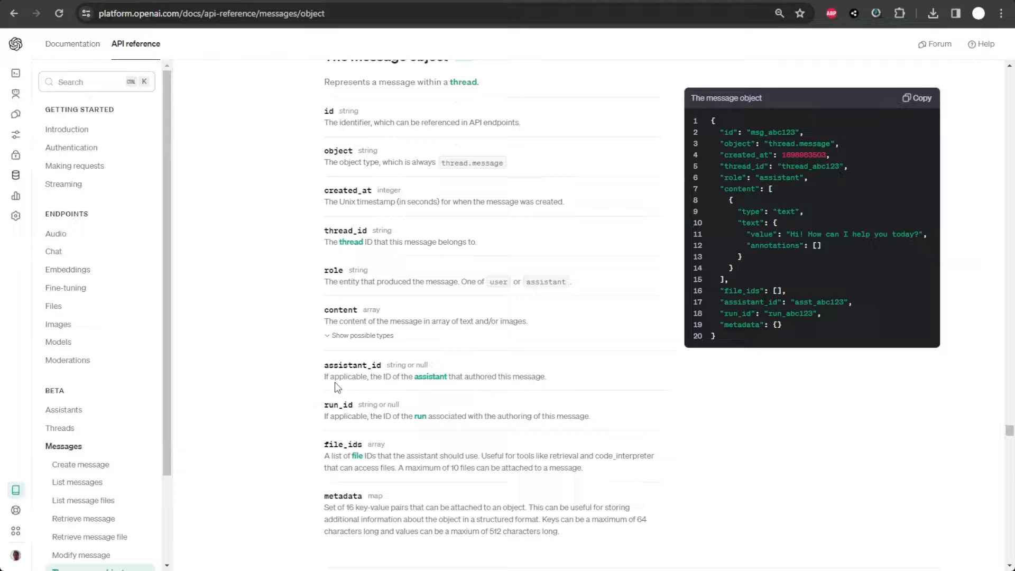
{"action": "left_click", "coordinate": [328, 337]}
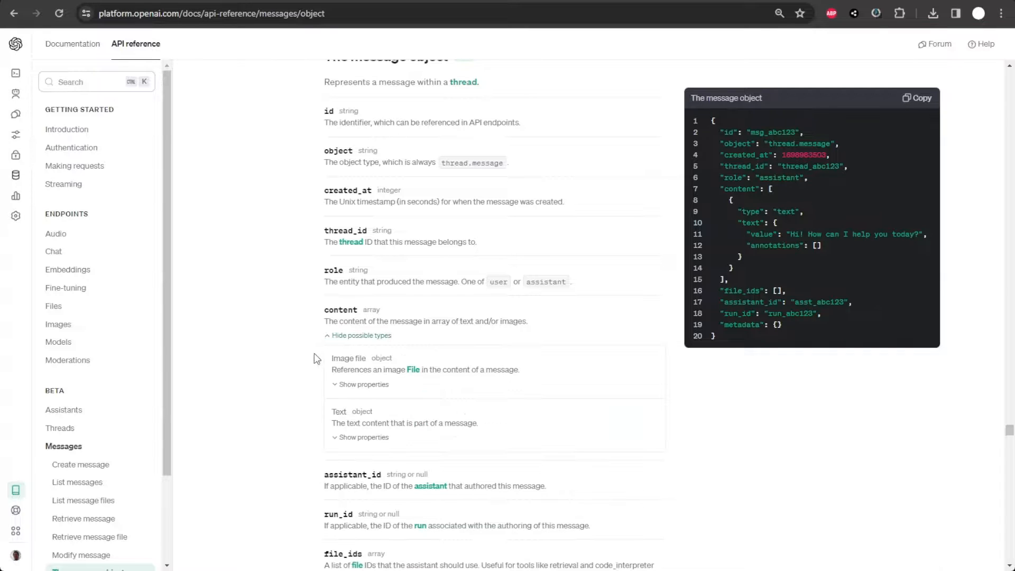
{"action": "left_click", "coordinate": [336, 385]}
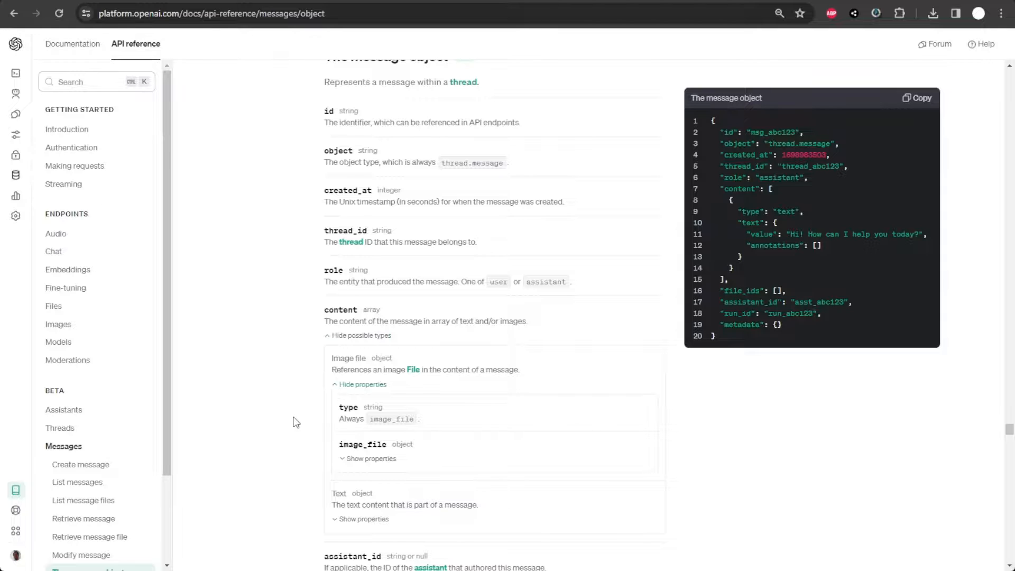
{"action": "left_click", "coordinate": [346, 460]}
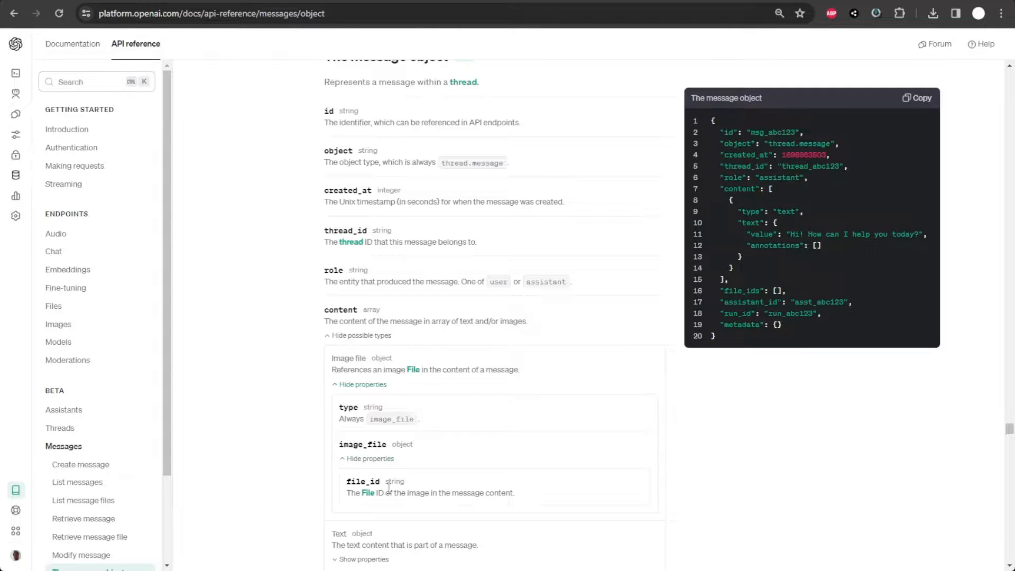
{"action": "scroll", "coordinate": [397, 492], "scroll_direction": "down", "scroll_amount": 3}
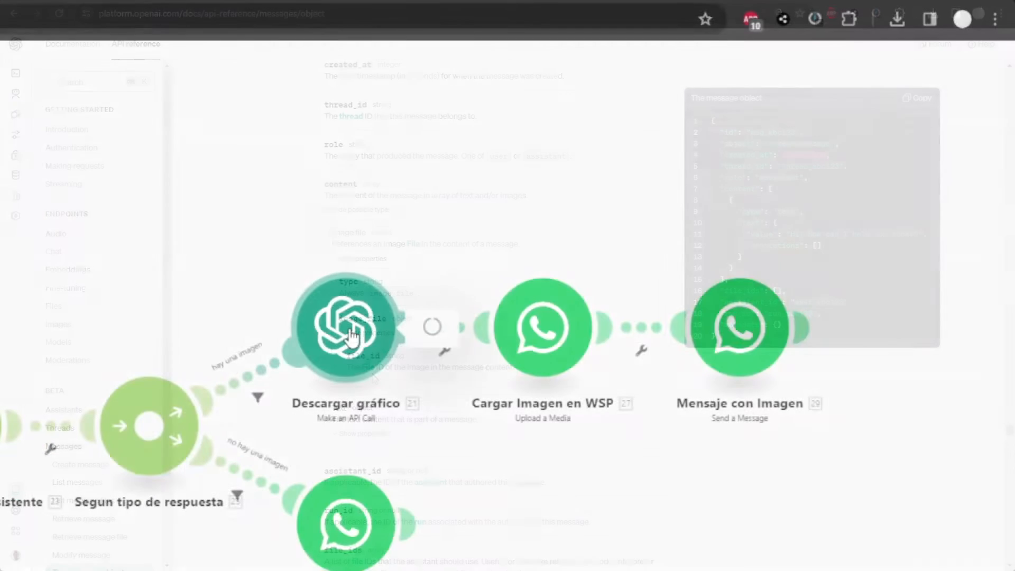
Step: Check the file content URL in the Descargar gráfico module and the condition of the "hay una imagen" filter, without changing them
{"action": "left_click", "coordinate": [350, 333]}
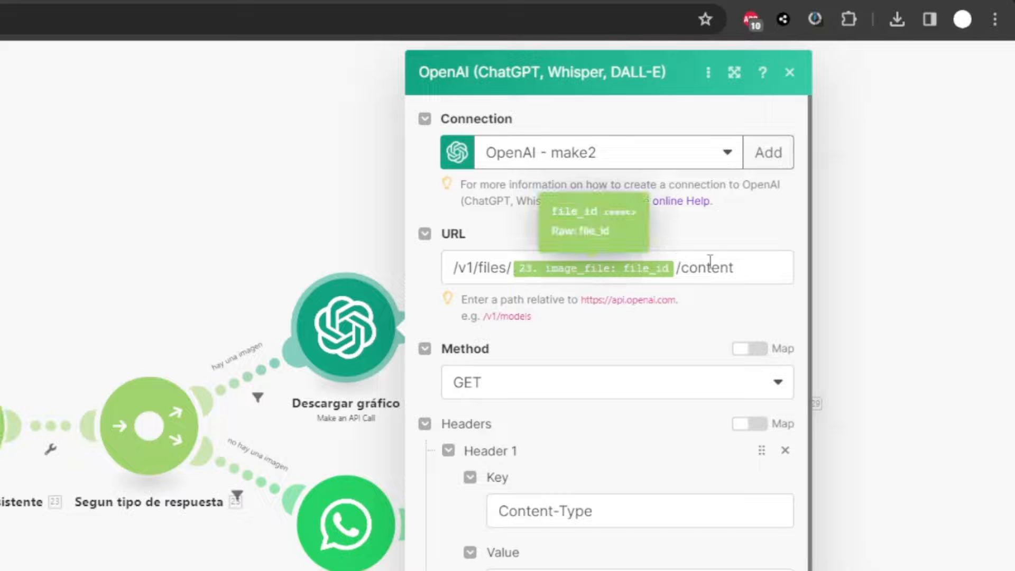
{"action": "left_click", "coordinate": [752, 262]}
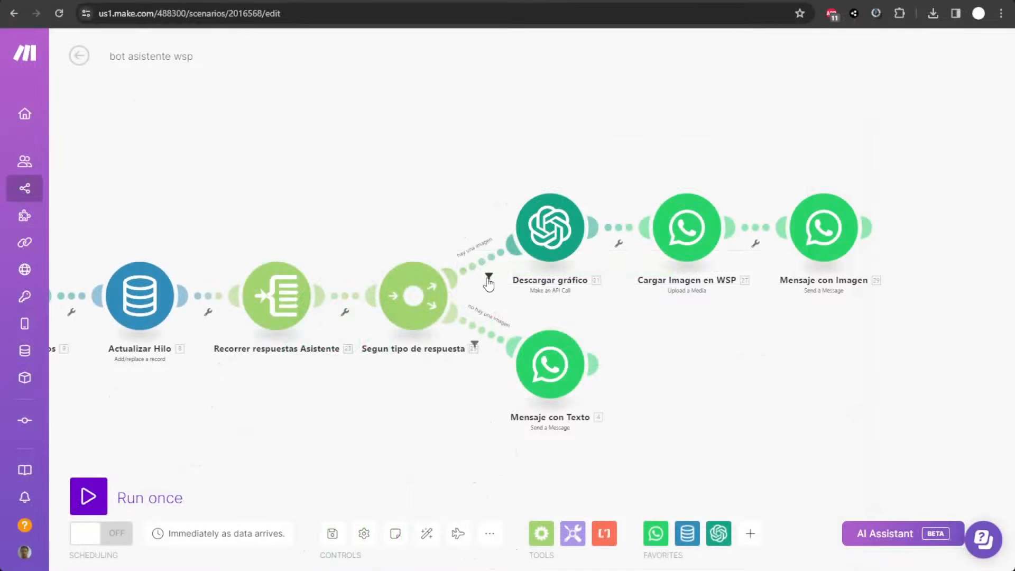
{"action": "left_click", "coordinate": [488, 275]}
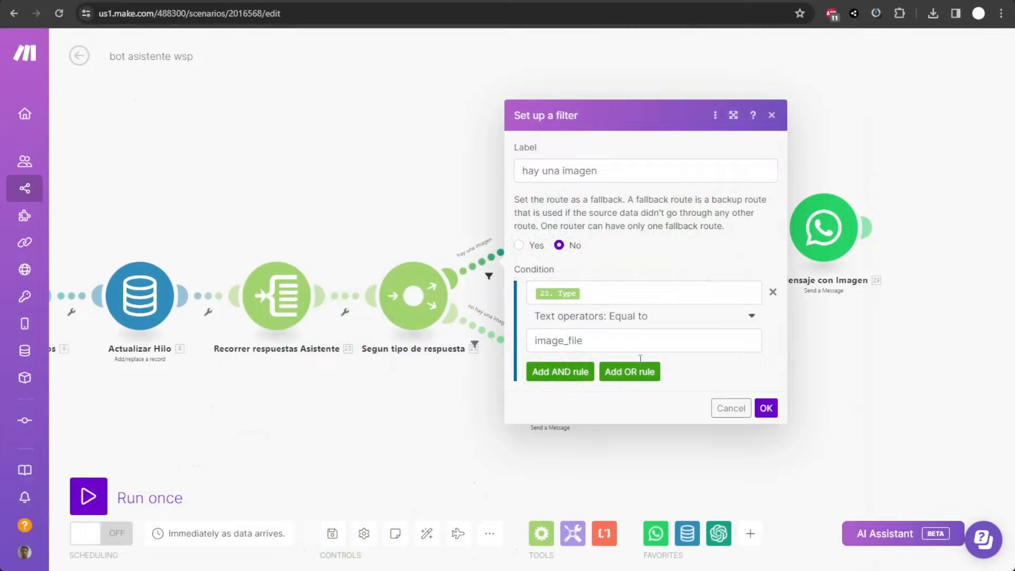
{"action": "left_click", "coordinate": [730, 408]}
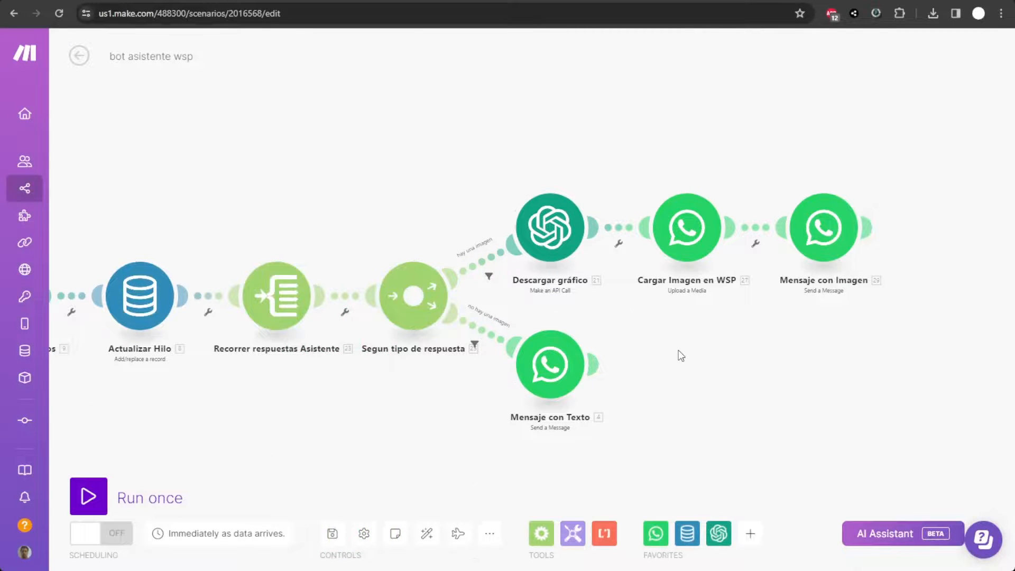
Step: Review the file mapping of Cargar Imagen en WSP and the Media ID mapping of Mensaje con Imagen, closing both without changes
{"action": "left_click", "coordinate": [690, 245]}
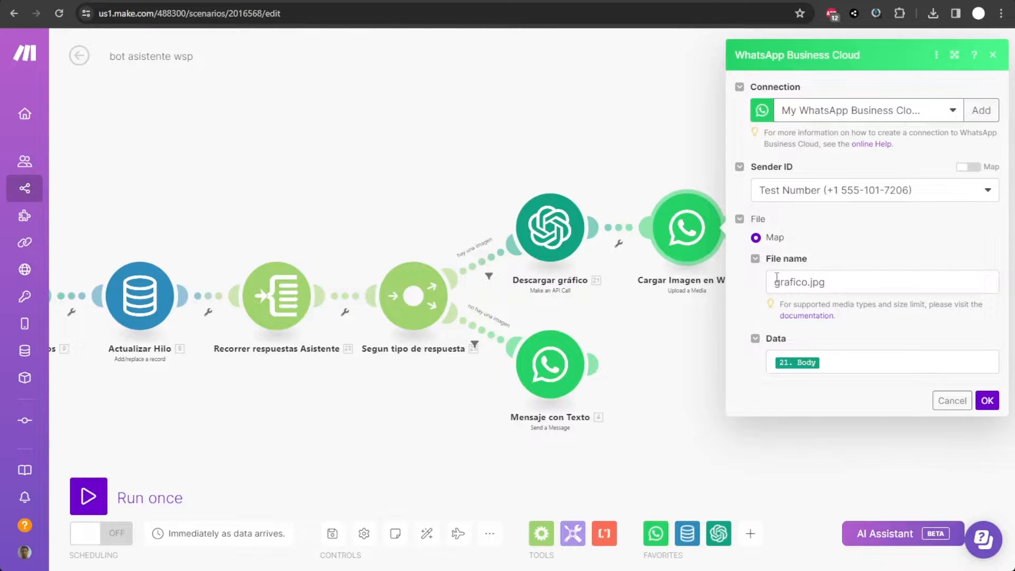
{"action": "left_click", "coordinate": [951, 400]}
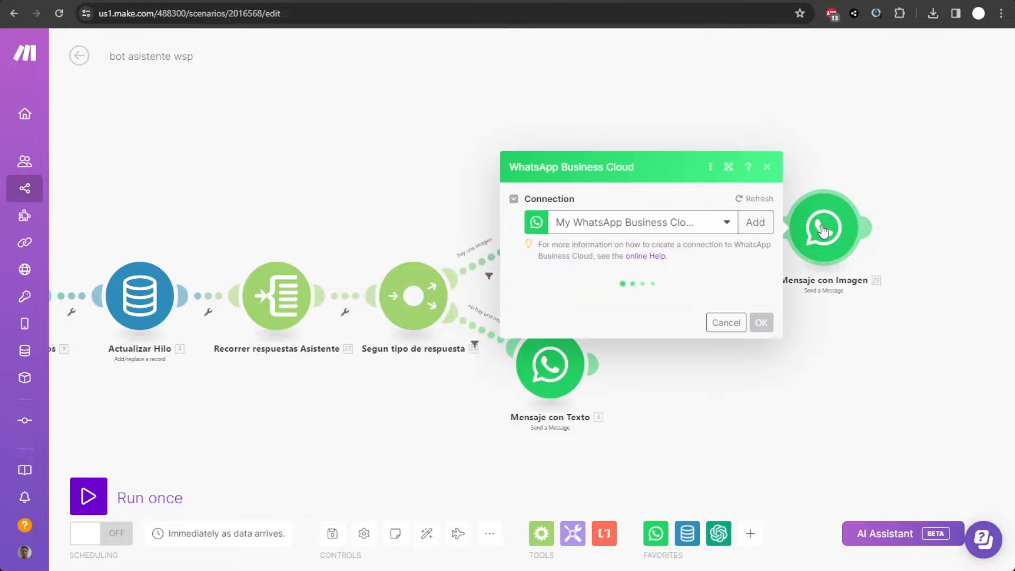
{"action": "scroll", "coordinate": [700, 282], "scroll_direction": "down", "scroll_amount": 10}
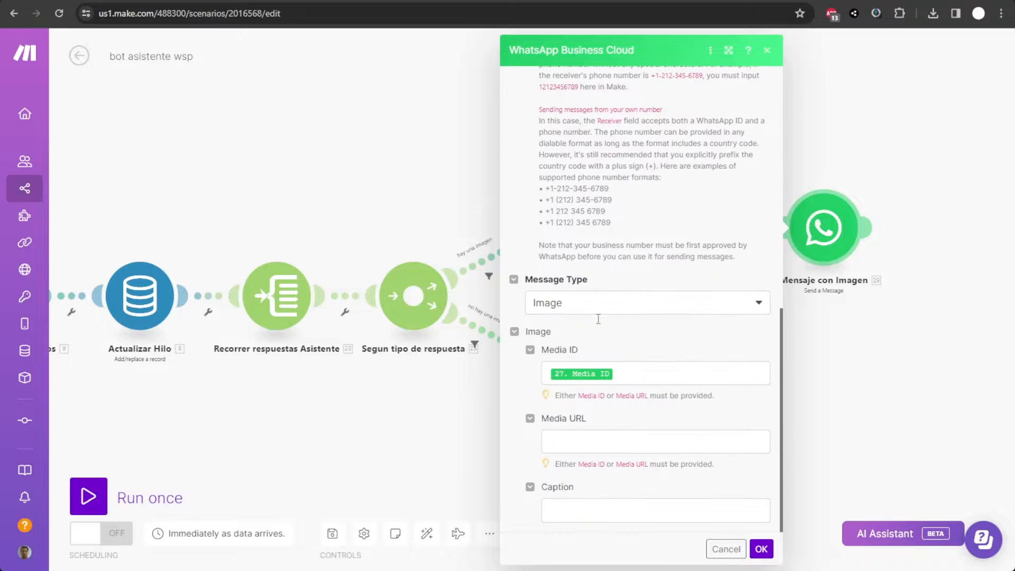
{"action": "left_click", "coordinate": [726, 548]}
Step: Check the "no hay una imagen" filter condition and the Mensaje con Texto module's message type and body, closing both without changes
{"action": "scroll", "coordinate": [524, 355], "scroll_direction": "up", "scroll_amount": 3}
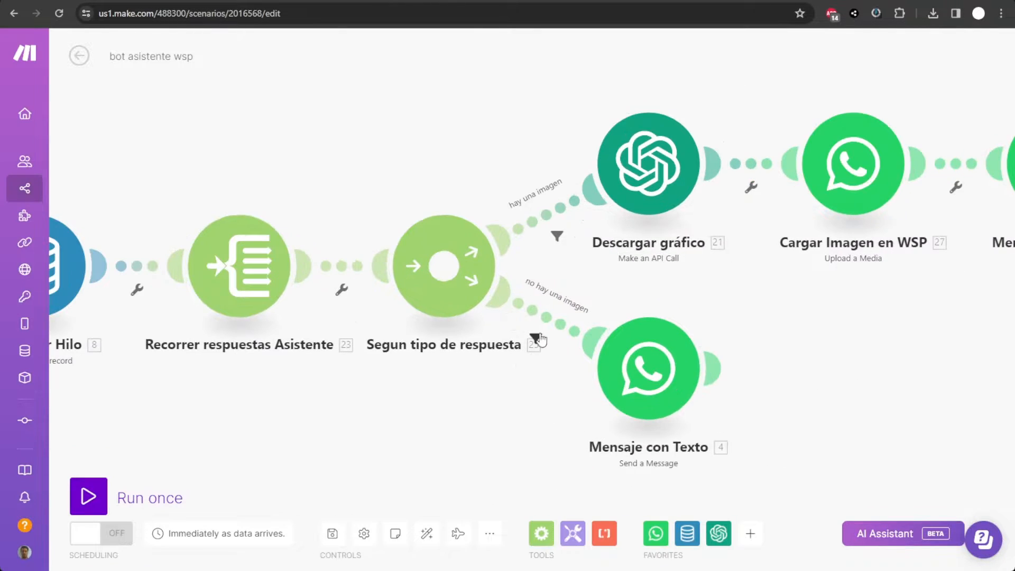
{"action": "left_click", "coordinate": [536, 338]}
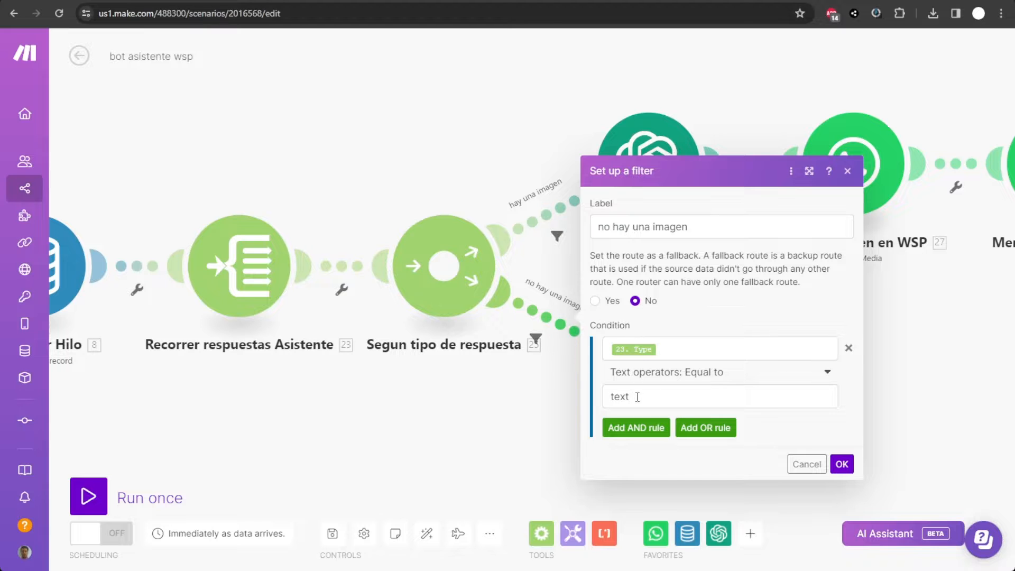
{"action": "left_click", "coordinate": [807, 465]}
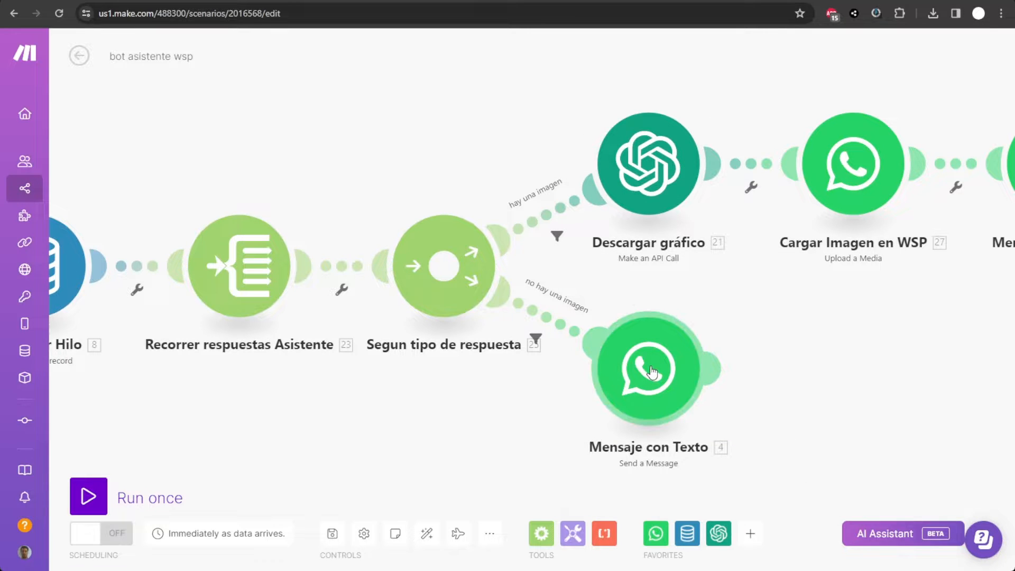
{"action": "left_click", "coordinate": [651, 370]}
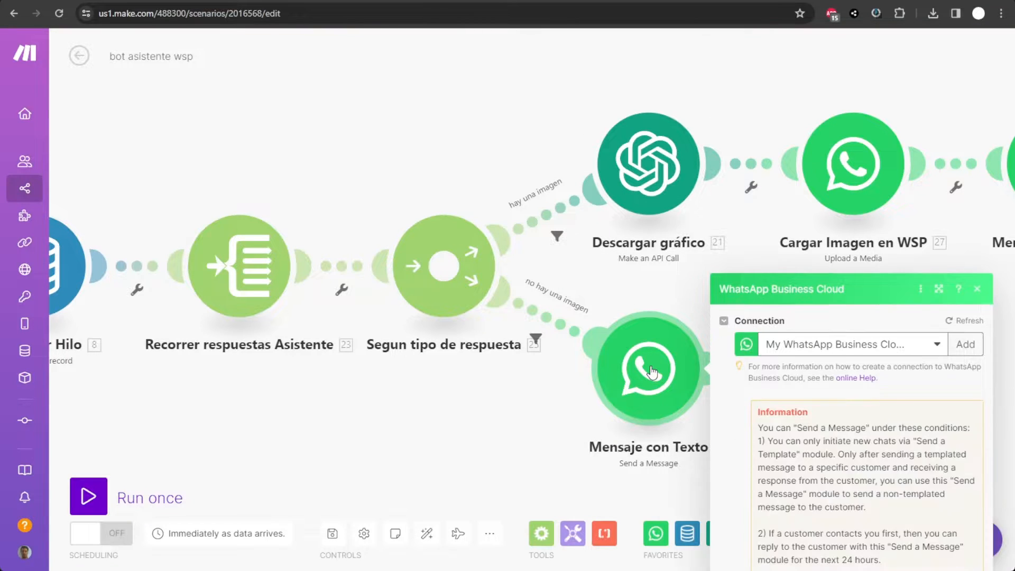
{"action": "scroll", "coordinate": [764, 384], "scroll_direction": "down", "scroll_amount": 5}
{"action": "scroll", "coordinate": [764, 384], "scroll_direction": "down", "scroll_amount": 5}
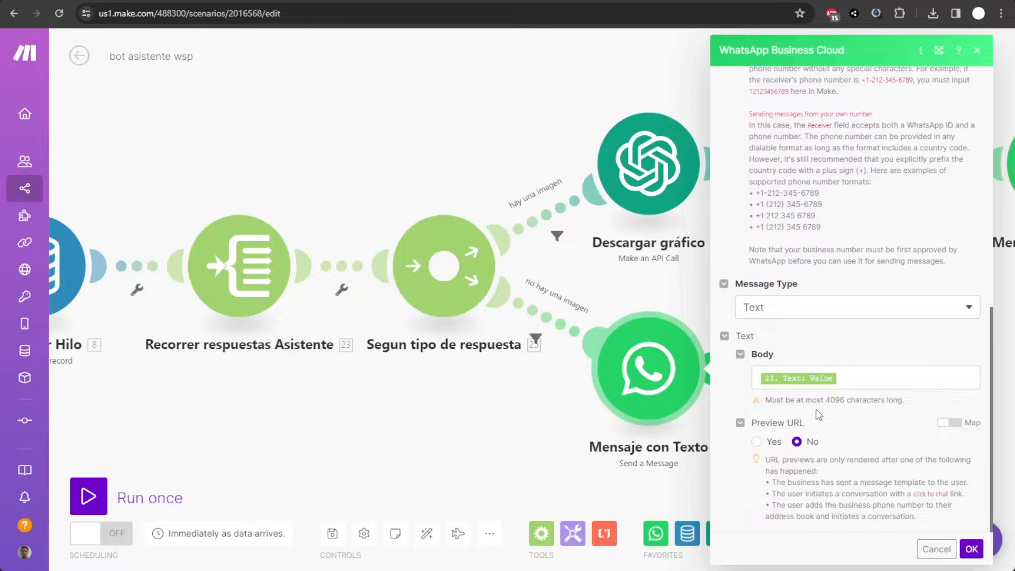
{"action": "left_click", "coordinate": [923, 546]}
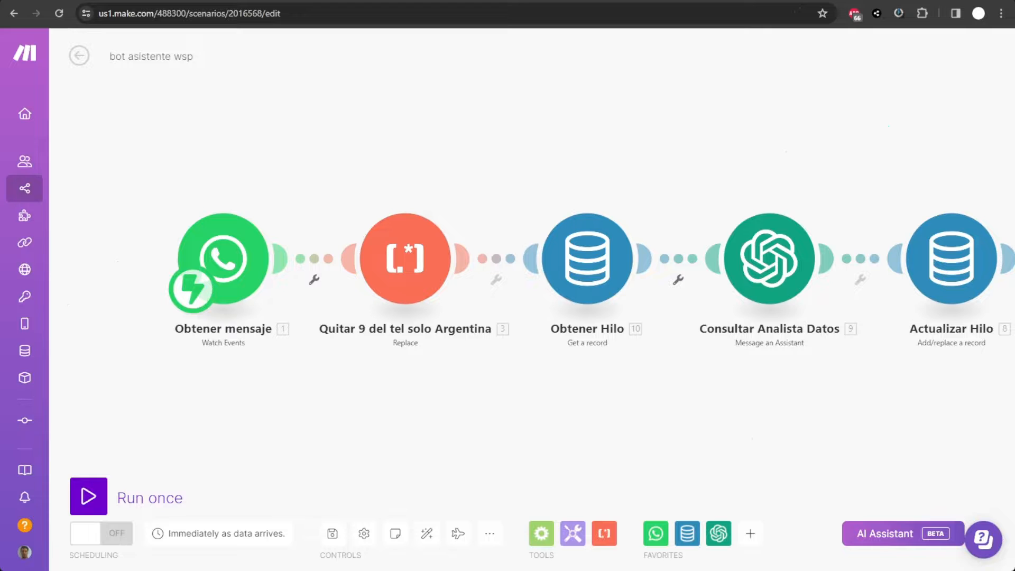
Step: Run the bot scenario once on the existing webhook data and follow the run through the router branches
{"action": "left_click", "coordinate": [88, 496]}
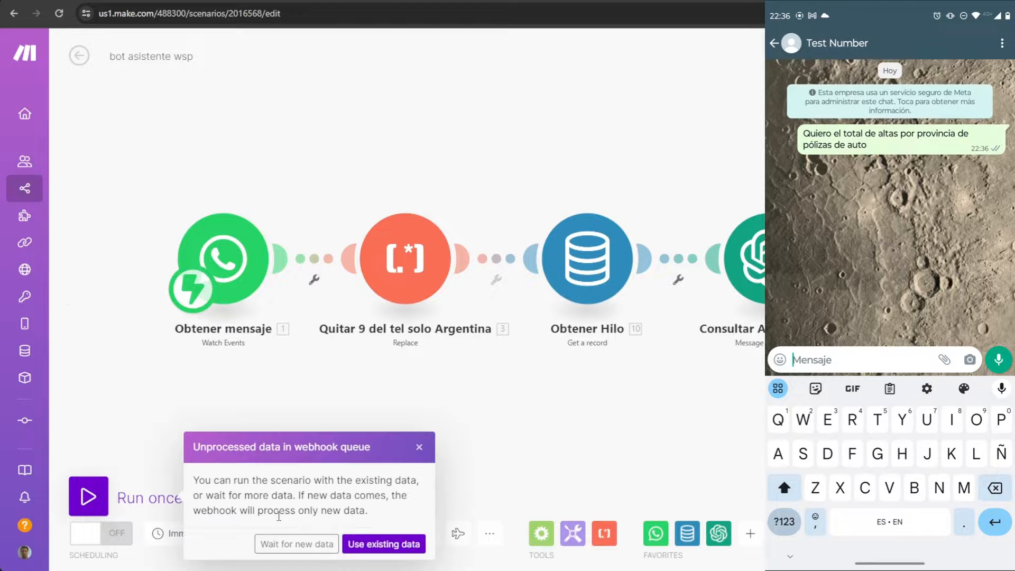
{"action": "left_click", "coordinate": [407, 545]}
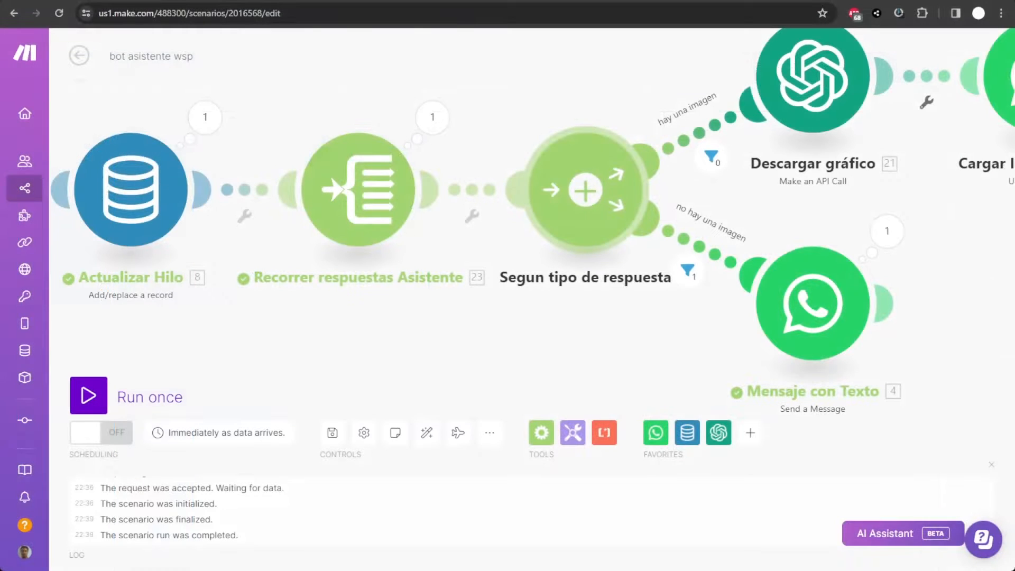
{"action": "left_click_drag", "start_coordinate": [912, 267], "coordinate": [713, 268]}
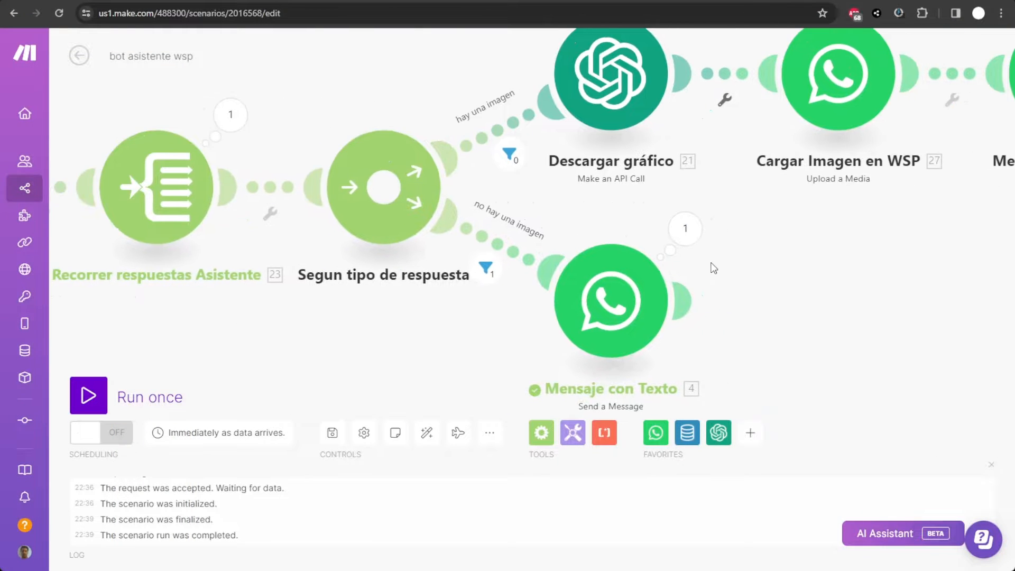
{"action": "scroll", "coordinate": [714, 268], "scroll_direction": "down", "scroll_amount": 2}
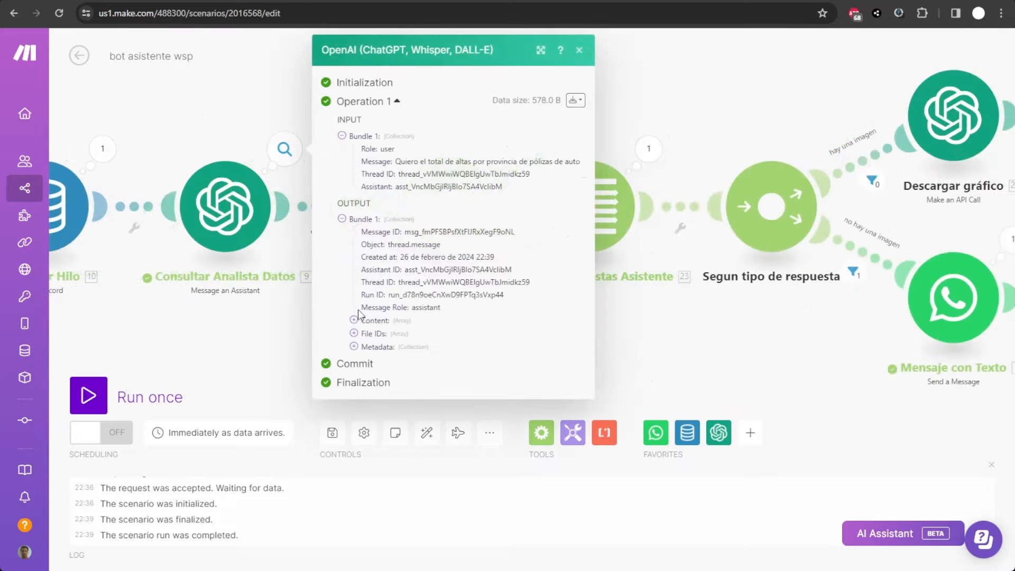
Step: Expand the Content array, its first item and the Text collection in the Consultar Analista Datos output
{"action": "left_click", "coordinate": [353, 319]}
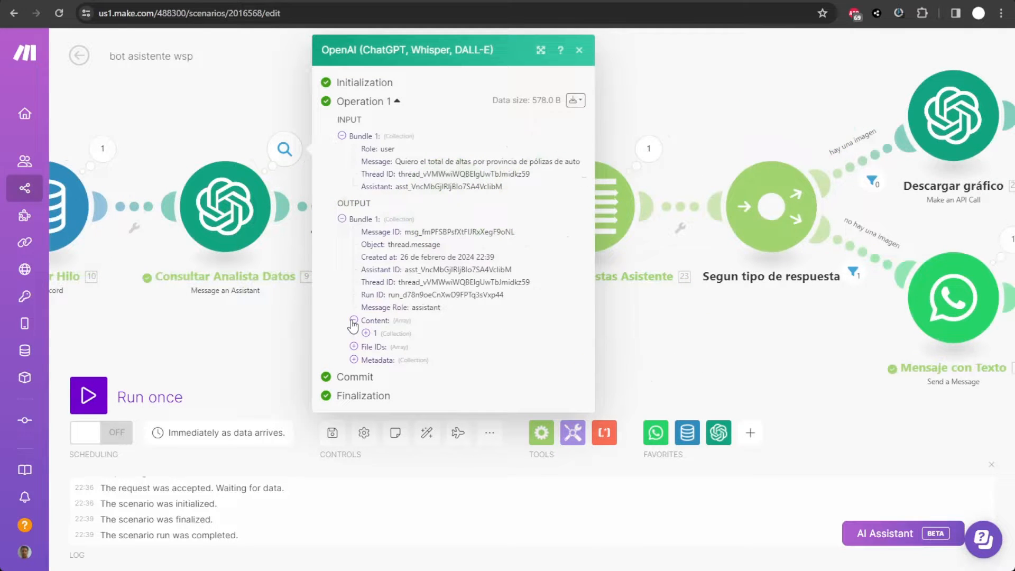
{"action": "left_click", "coordinate": [365, 333]}
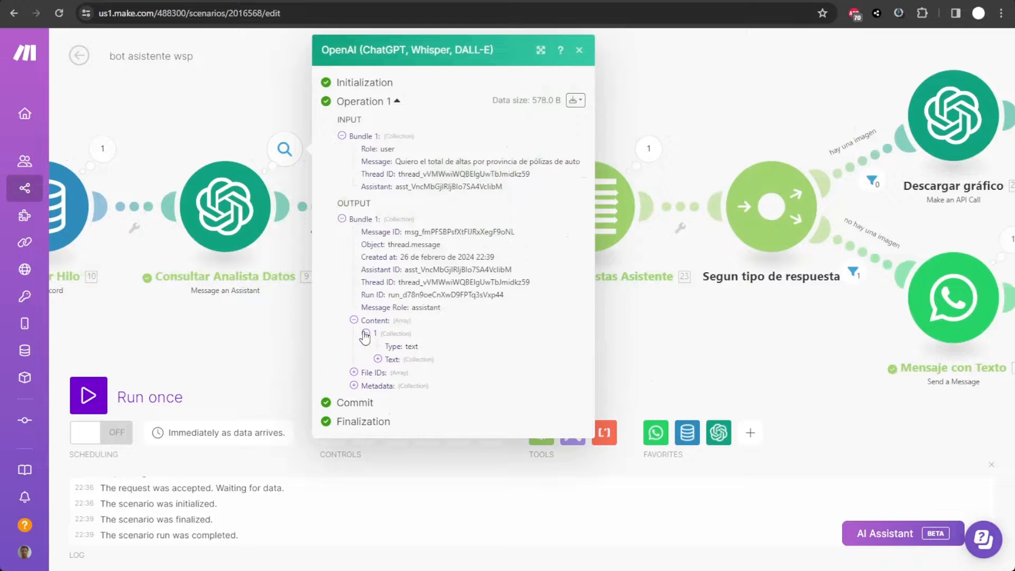
{"action": "left_click", "coordinate": [378, 358]}
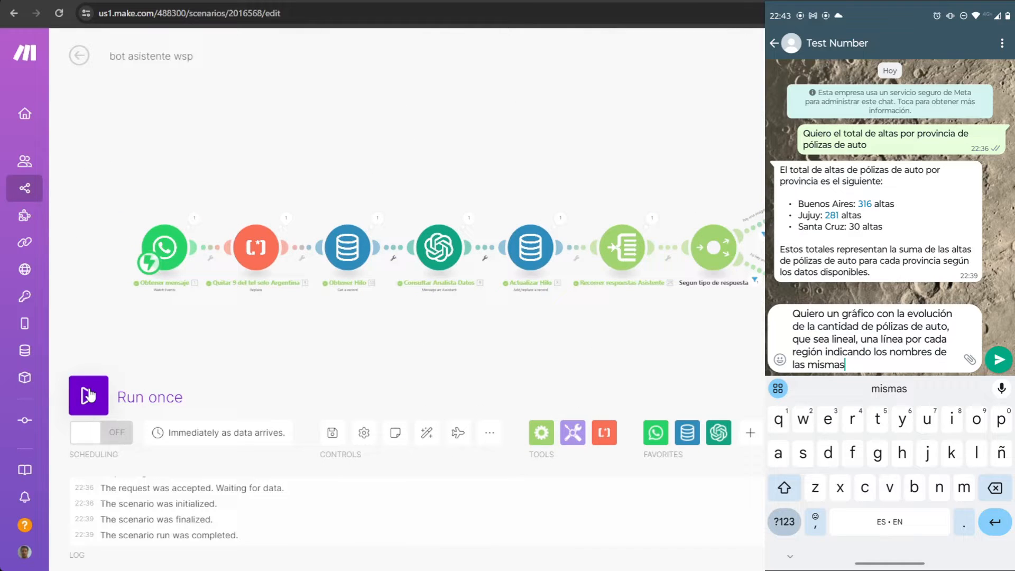
Step: Run the scenario once more on the queued chart request and review the executed image and text branches
{"action": "left_click", "coordinate": [88, 394]}
{"action": "left_click", "coordinate": [405, 444]}
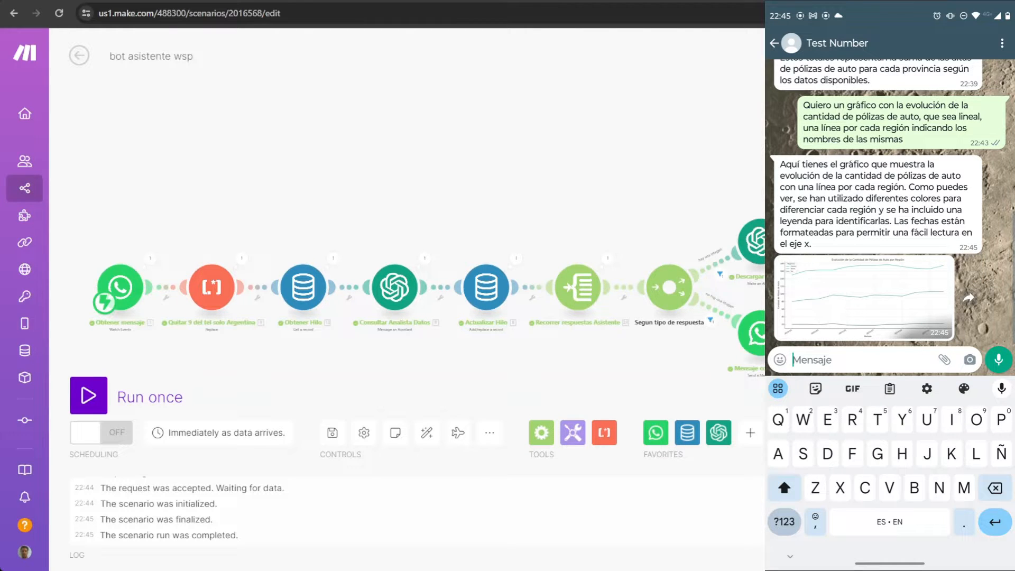
{"action": "scroll", "coordinate": [867, 331], "scroll_direction": "up", "scroll_amount": 3}
{"action": "left_click_drag", "start_coordinate": [866, 331], "coordinate": [617, 332]}
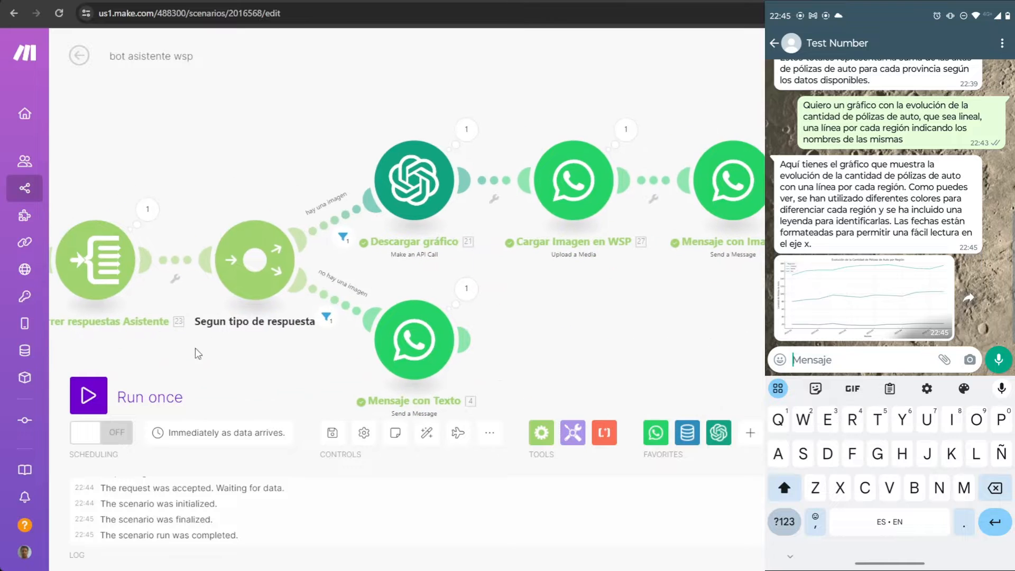
{"action": "left_click_drag", "start_coordinate": [208, 353], "coordinate": [652, 340]}
Step: Inspect the Consultar Analista Datos output for the chart request, expanding both Content items down to the image_file and Text details
{"action": "left_click", "coordinate": [263, 189]}
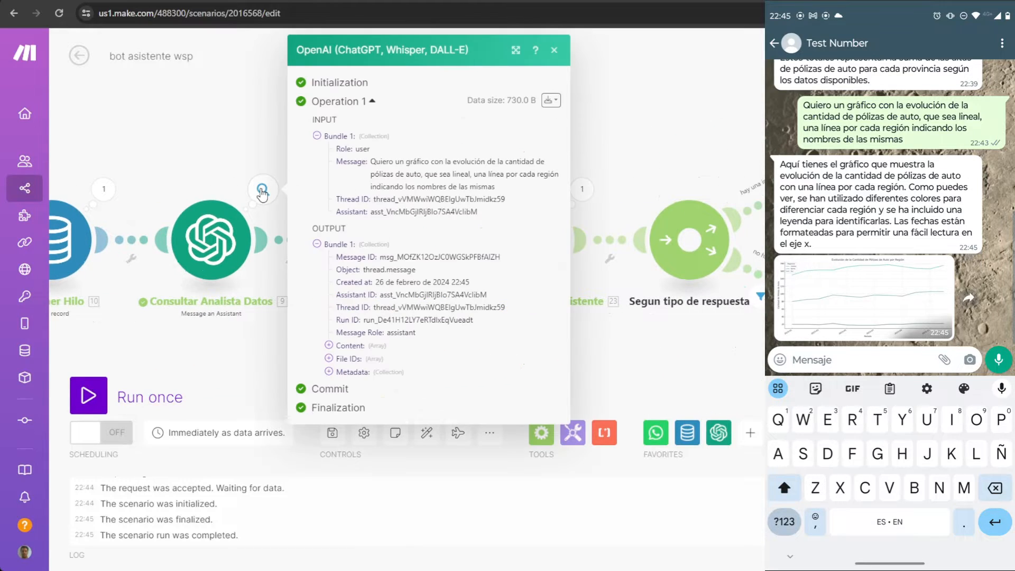
{"action": "left_click", "coordinate": [328, 345]}
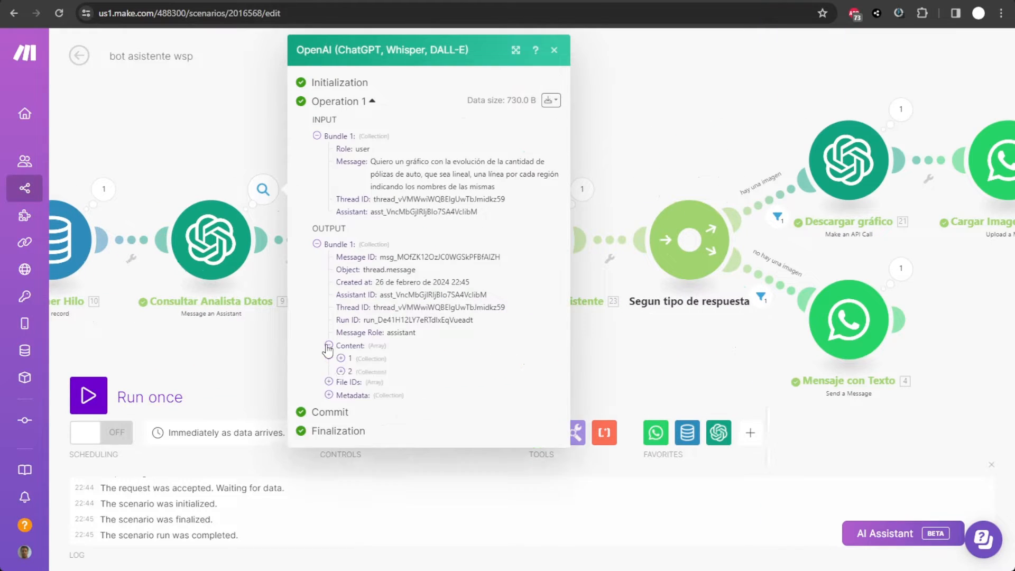
{"action": "left_click", "coordinate": [340, 359]}
{"action": "left_click", "coordinate": [341, 397]}
{"action": "left_click", "coordinate": [353, 384]}
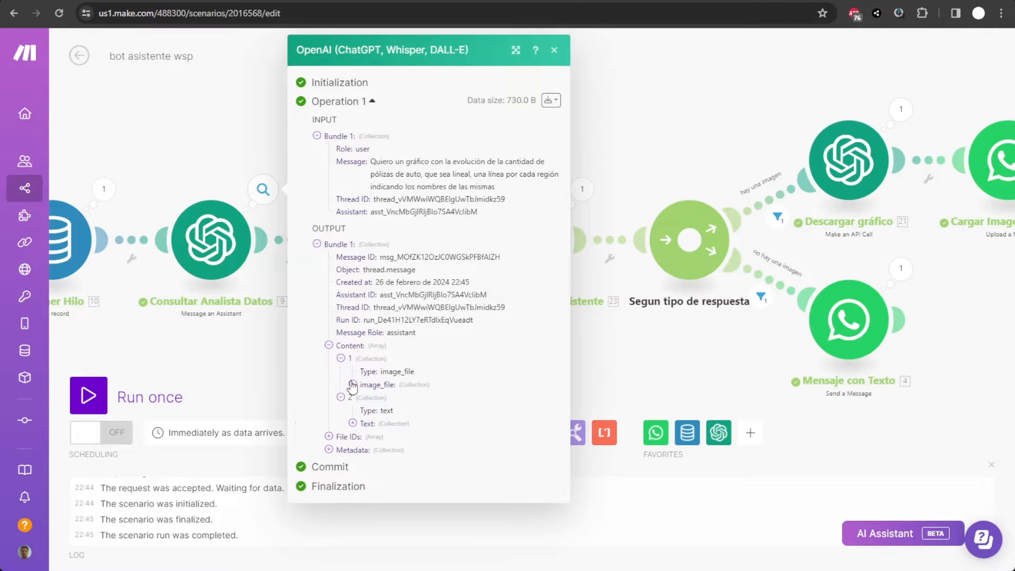
{"action": "left_click", "coordinate": [353, 436]}
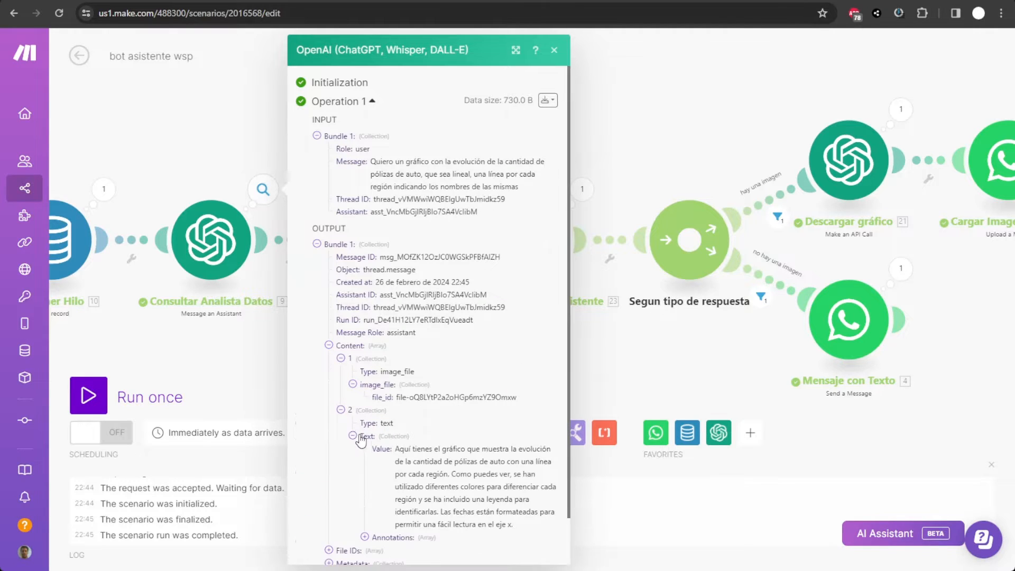
{"action": "scroll", "coordinate": [364, 418], "scroll_direction": "down", "scroll_amount": 1}
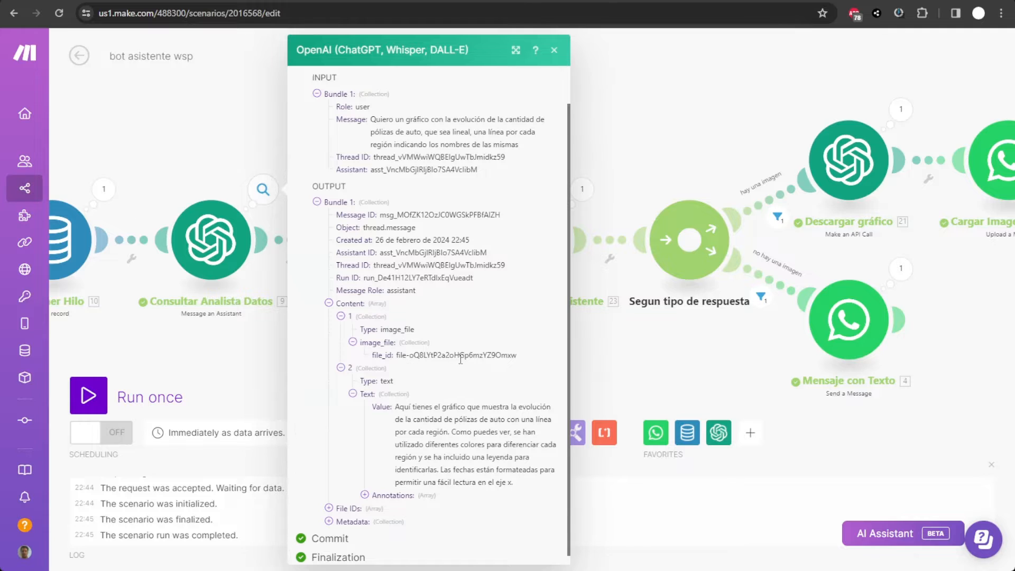
Step: Start another single run of the scenario for the follow-up question about home insurance
{"action": "left_click", "coordinate": [90, 400]}
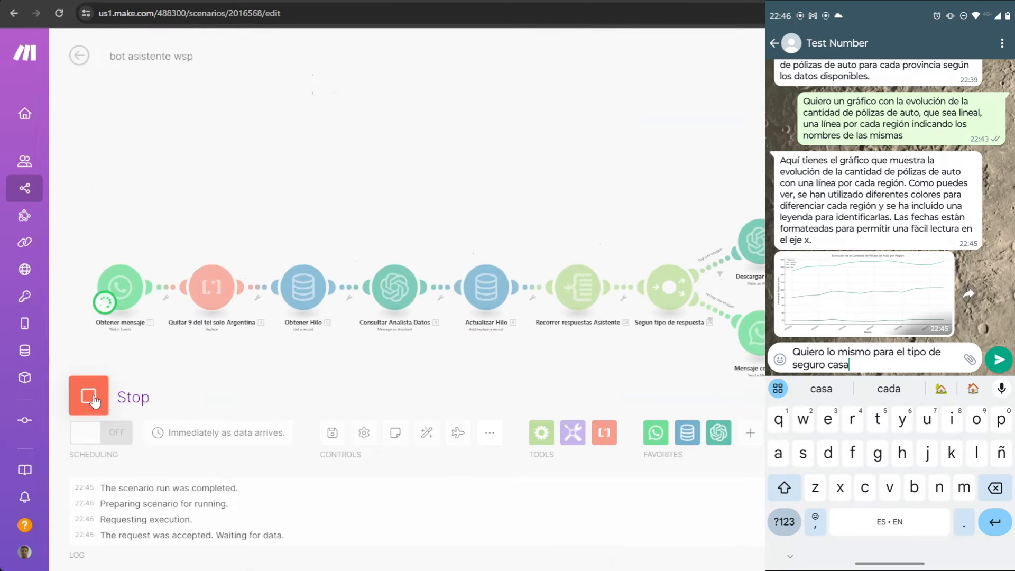